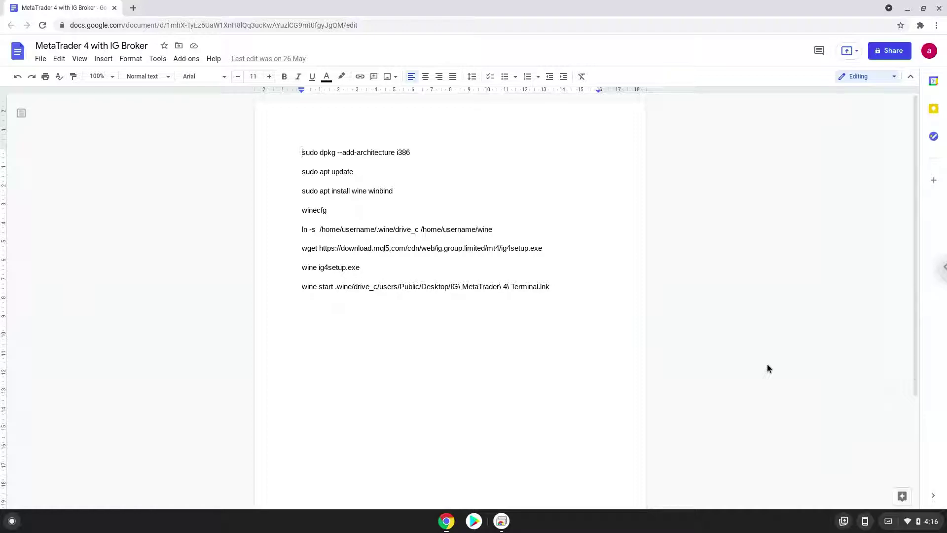
- In ChromeOS Settings under Advanced > Developers, turn on the Linux development environment
left_click(917, 519)
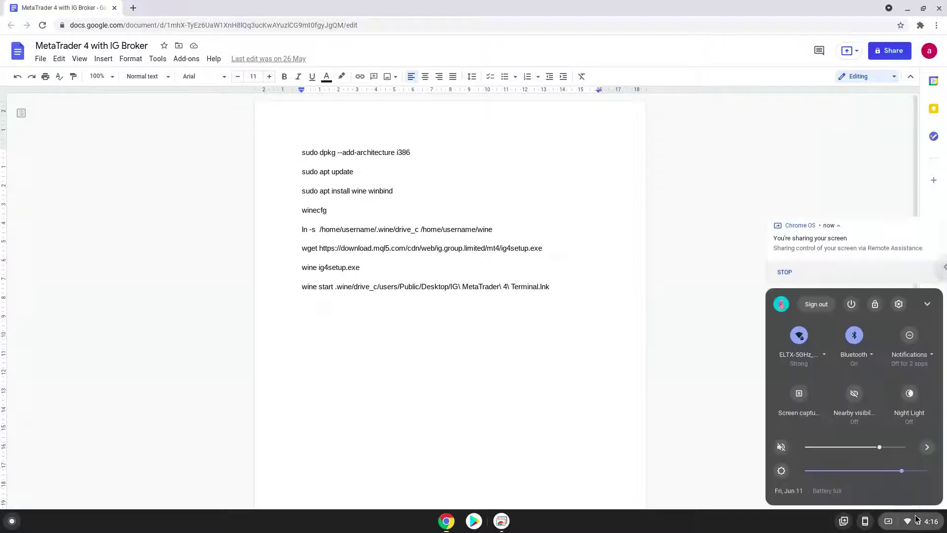
left_click(898, 304)
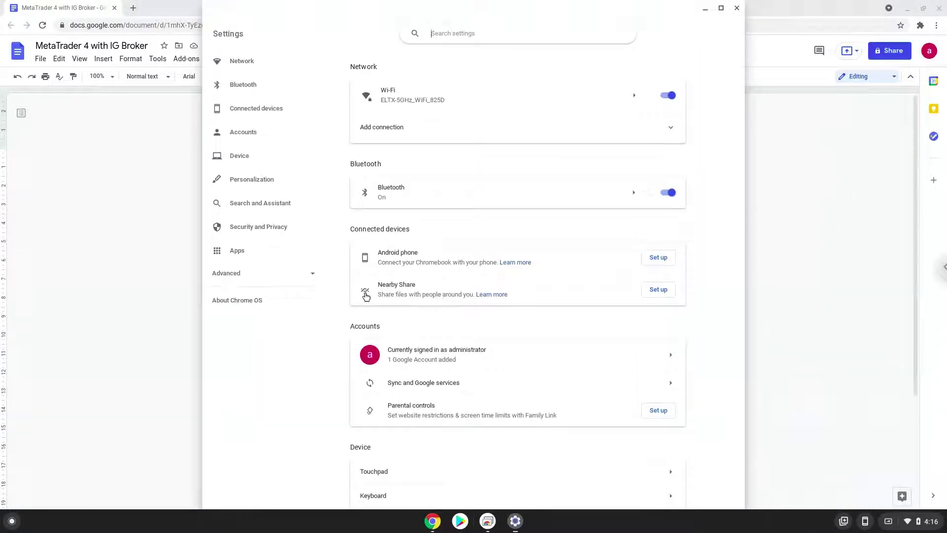
left_click(247, 279)
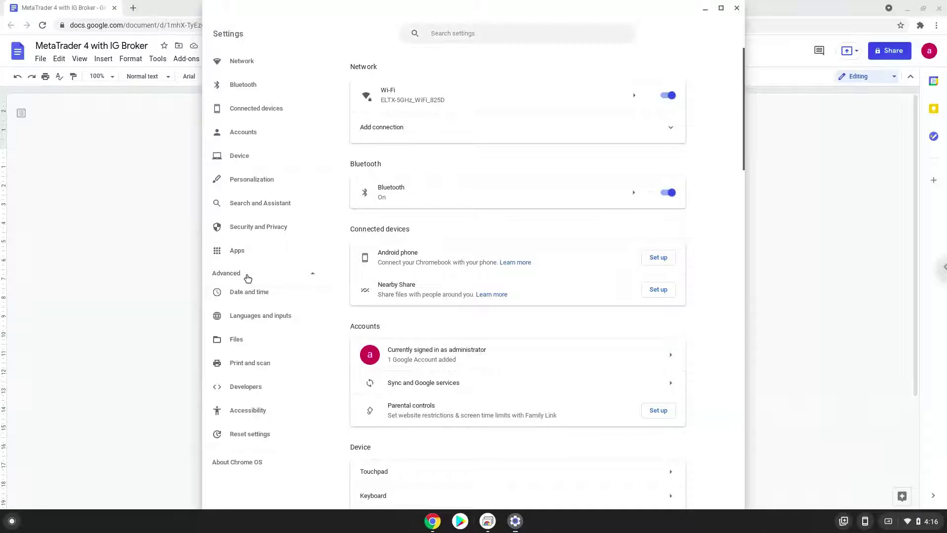
left_click(254, 390)
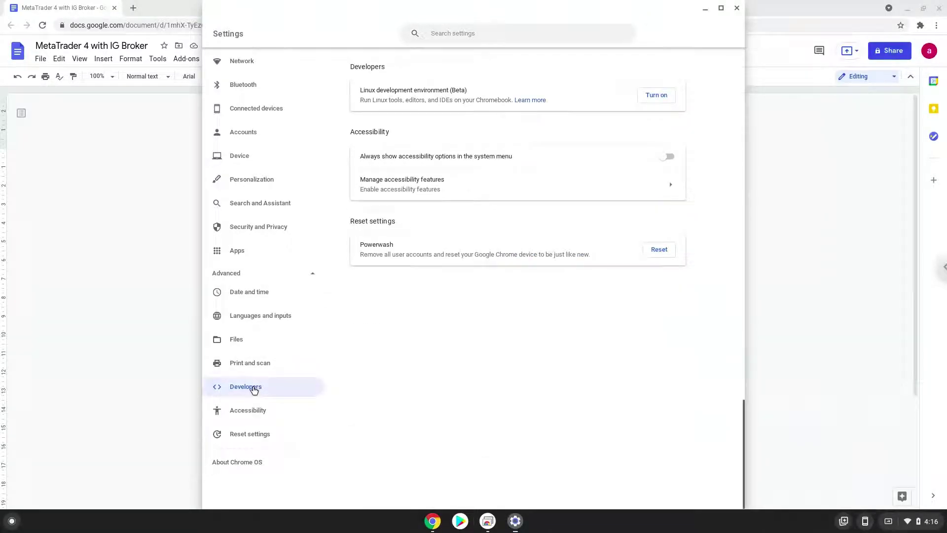
left_click(655, 97)
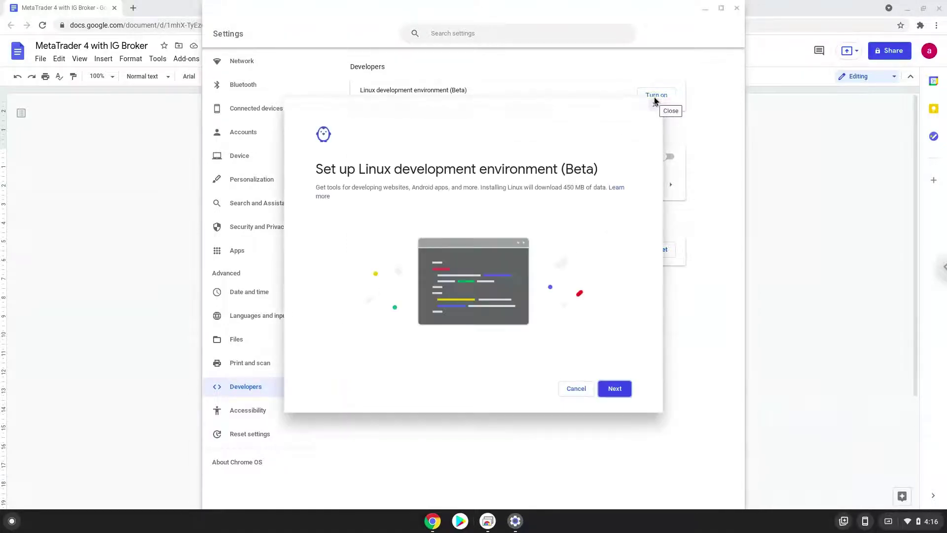
- Install Linux with the recommended 7.5 GB disk size, then close the terminal that opens
left_click(614, 389)
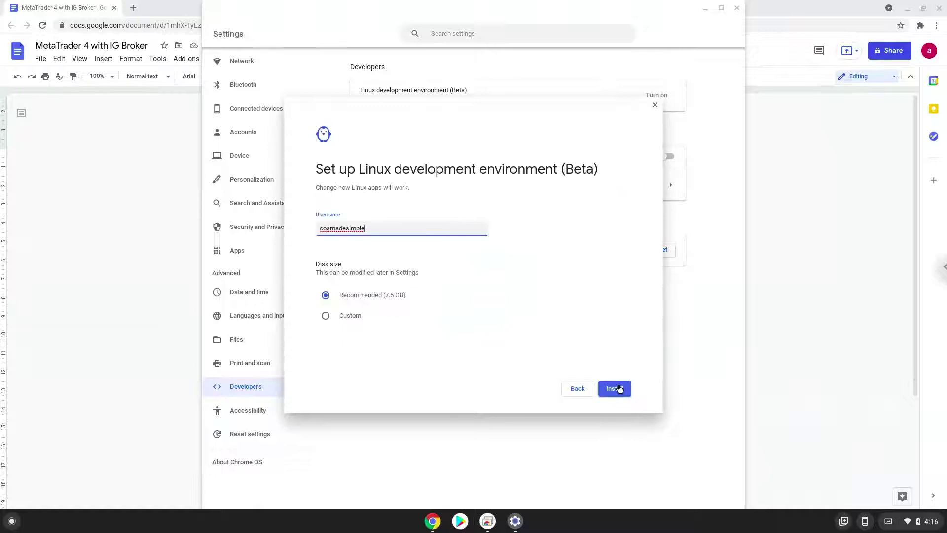
left_click(615, 388)
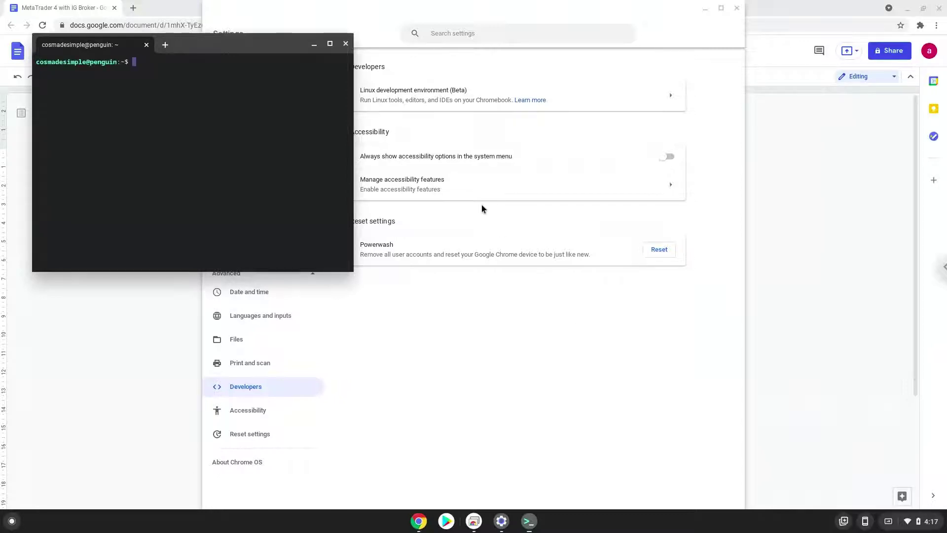
left_click(345, 43)
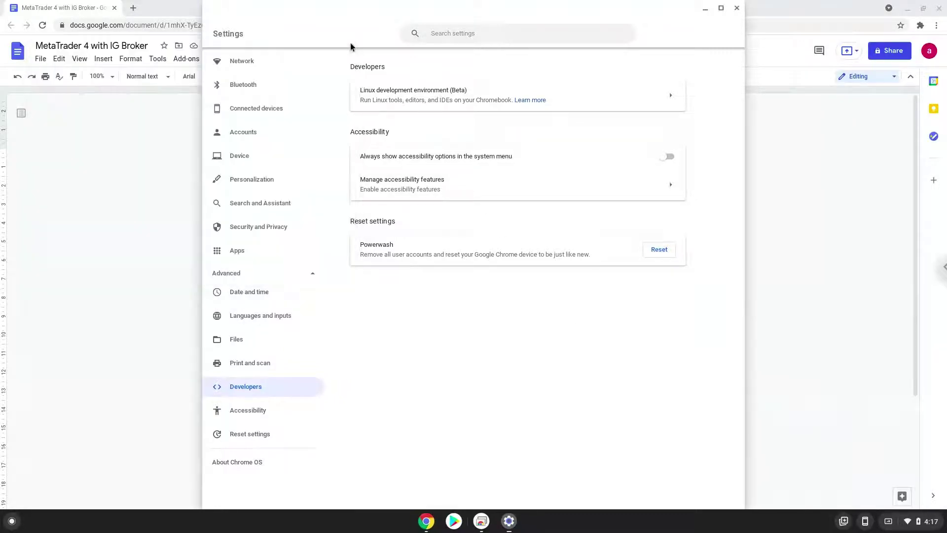
- Close Settings and copy the 'sudo dpkg --add-architecture i386' line from the Google Docs notes
left_click(737, 9)
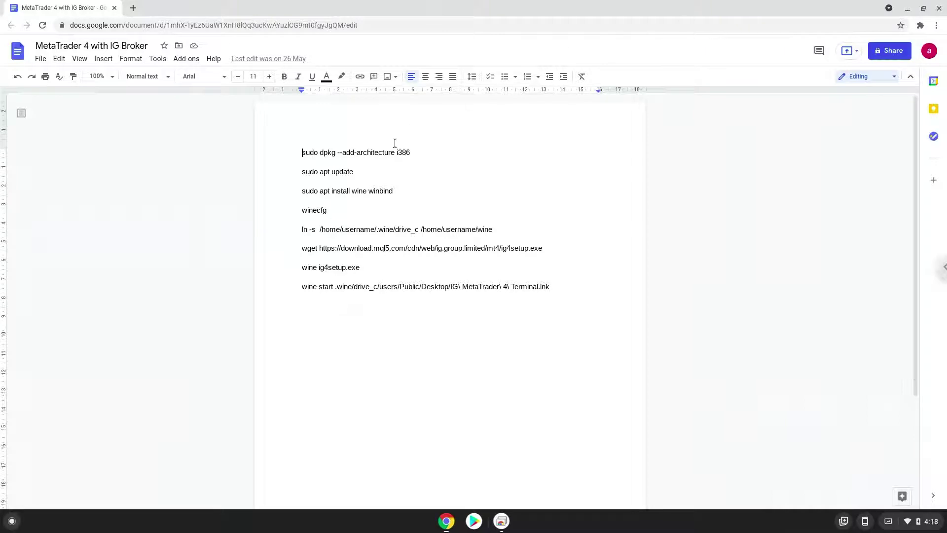
triple_click(379, 151)
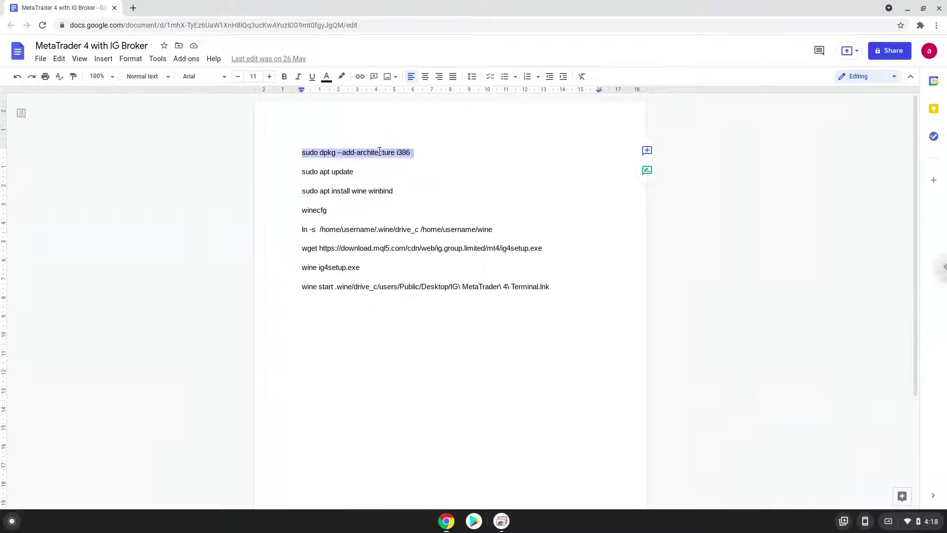
right_click(380, 152)
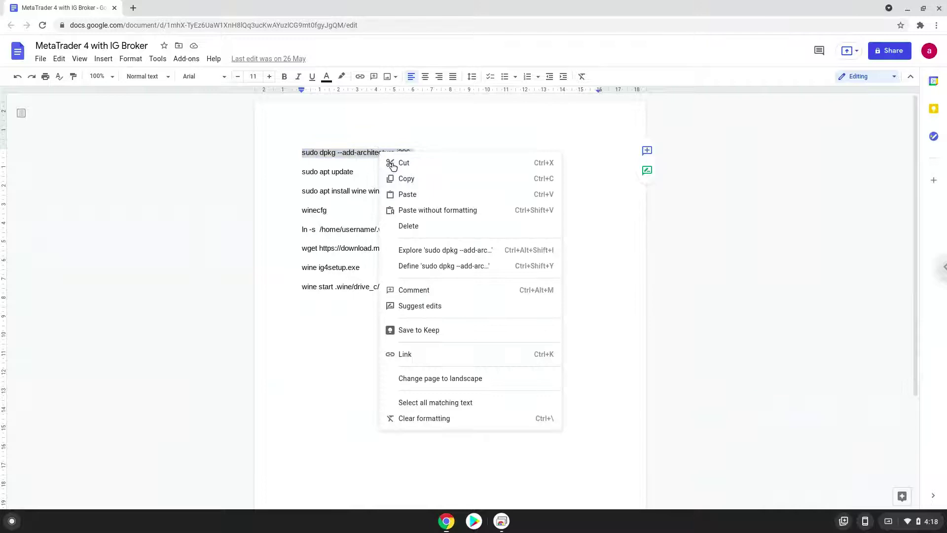
left_click(411, 181)
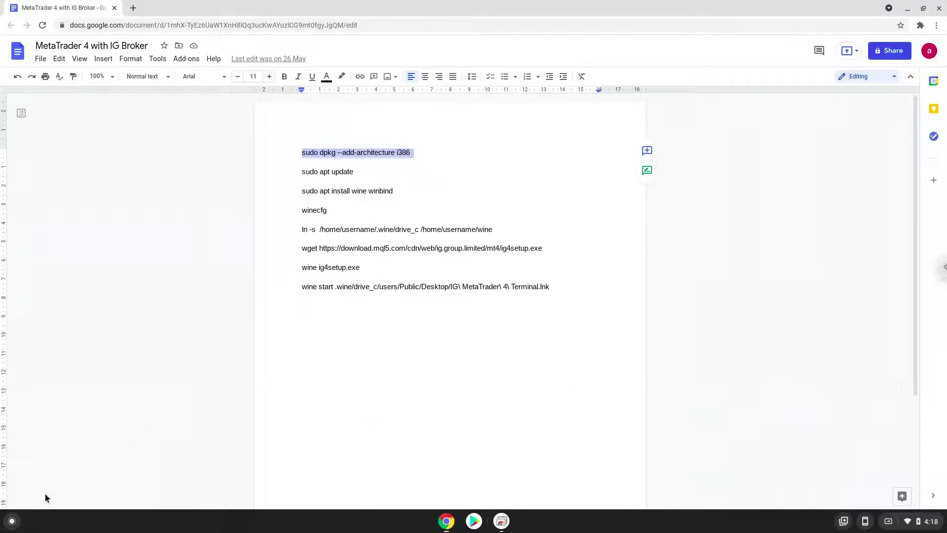
- Launch the Linux Terminal from a launcher search for 'ter'
left_click(12, 521)
type("ter")
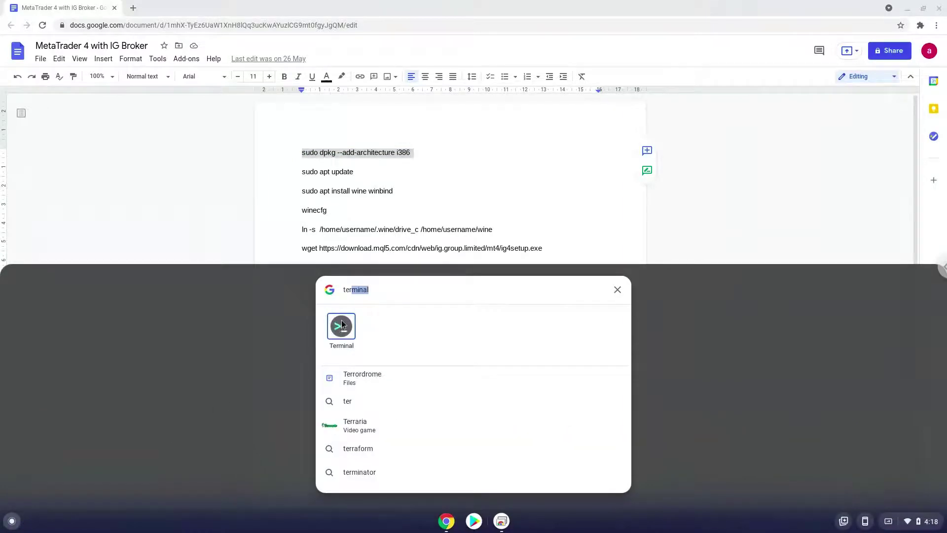
left_click(342, 323)
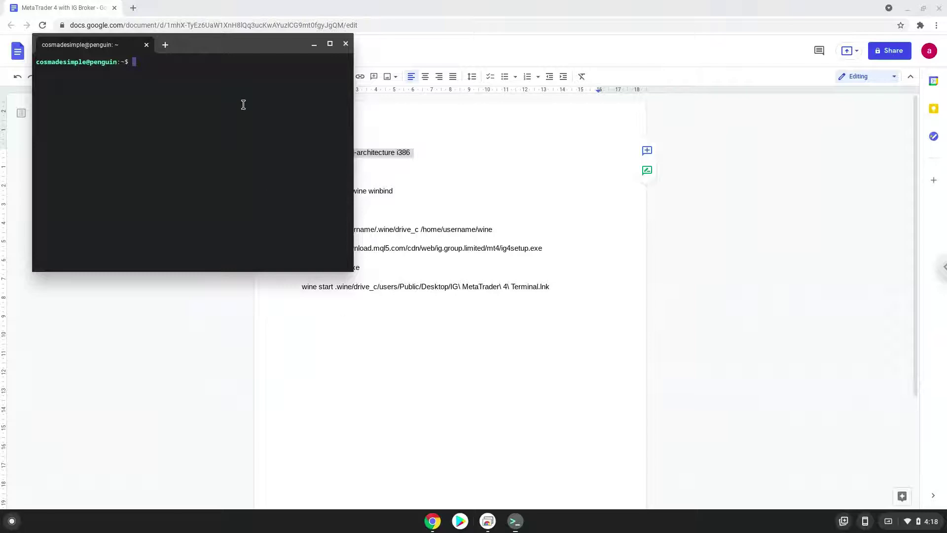
- Maximize the terminal and run the pasted 'sudo dpkg --add-architecture i386' command
double_click(207, 41)
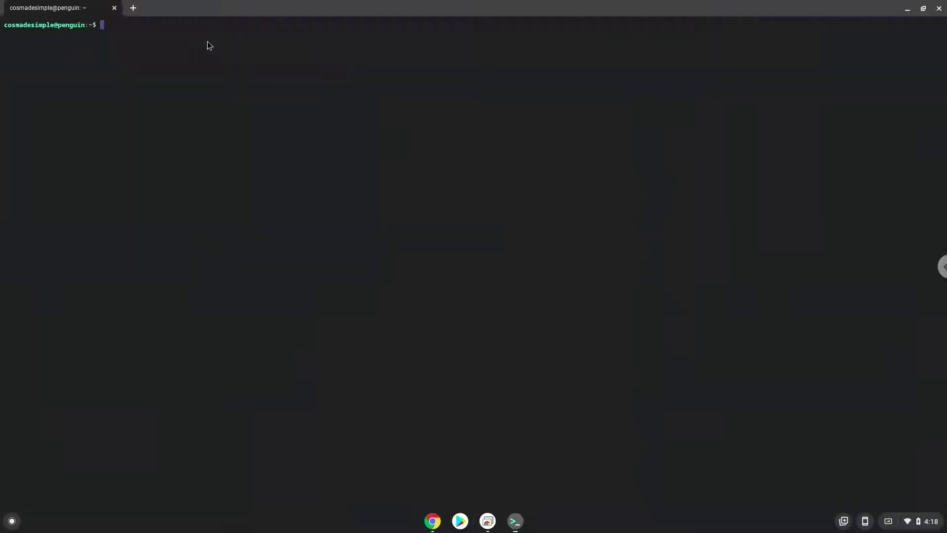
key("ctrl+shift+v")
key("Return")
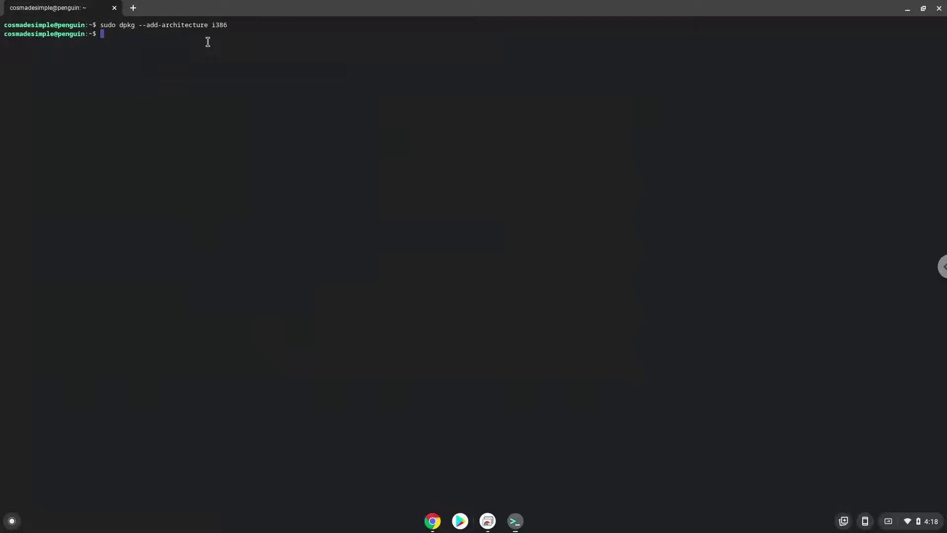
- Copy 'sudo apt update' from the notes and run it in the terminal
left_click(432, 522)
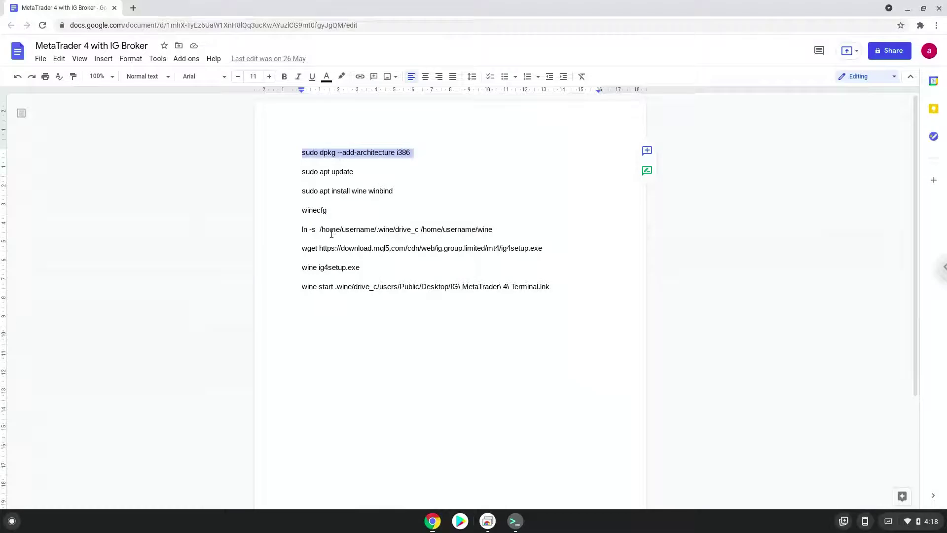
triple_click(304, 169)
right_click(304, 169)
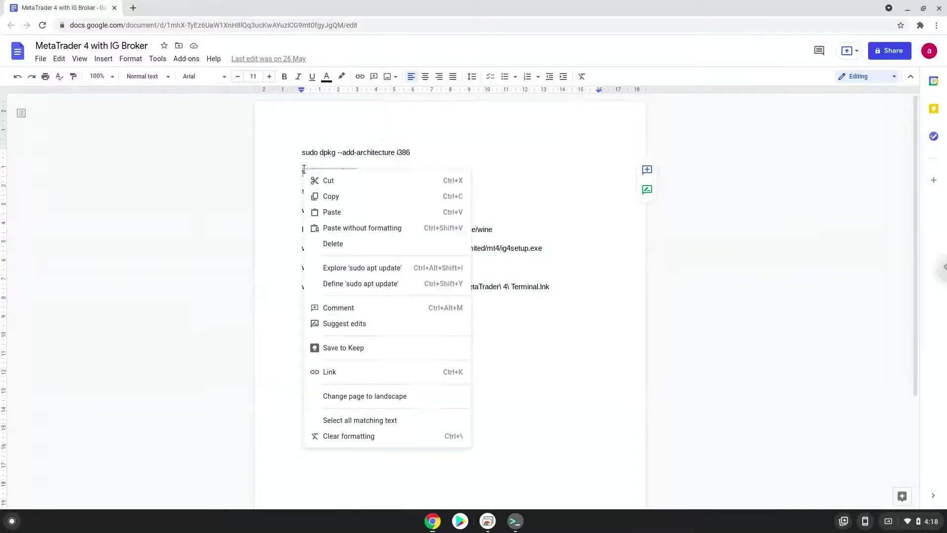
left_click(328, 196)
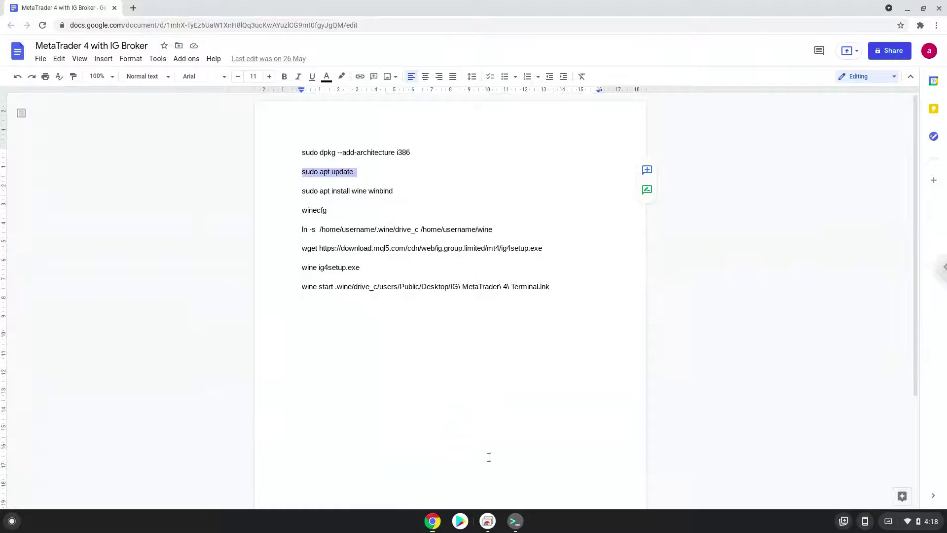
left_click(515, 521)
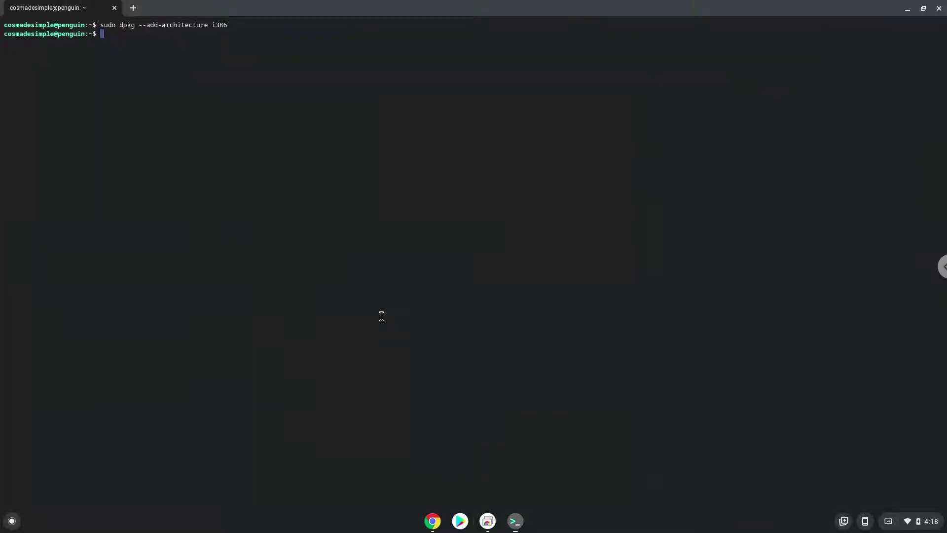
key("ctrl+shift+v")
key("Return")
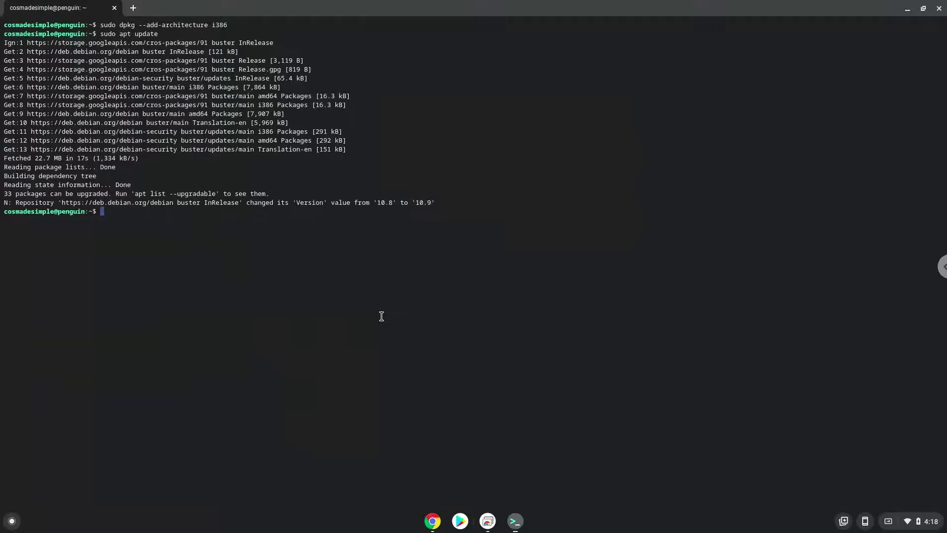
- Copy 'sudo apt install wine winbind' from the notes and run it in the terminal
left_click(432, 520)
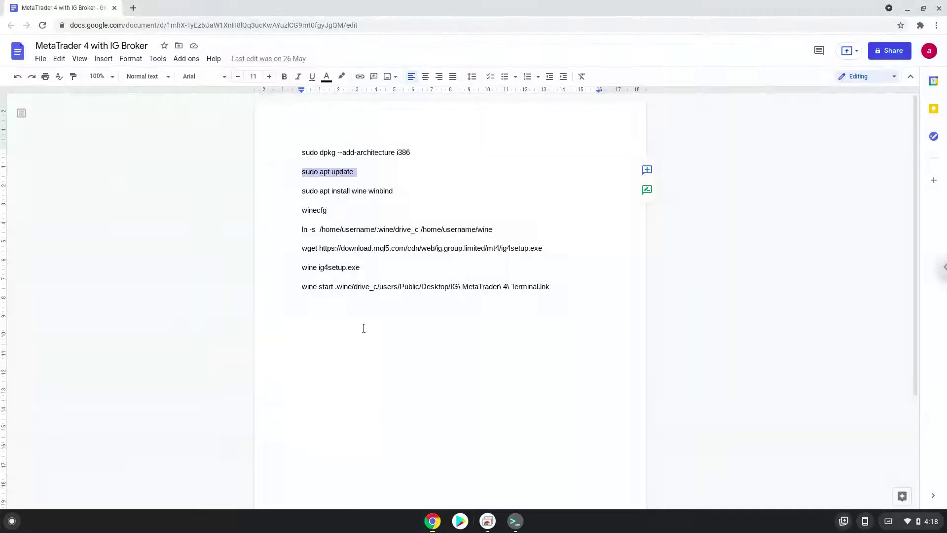
triple_click(310, 191)
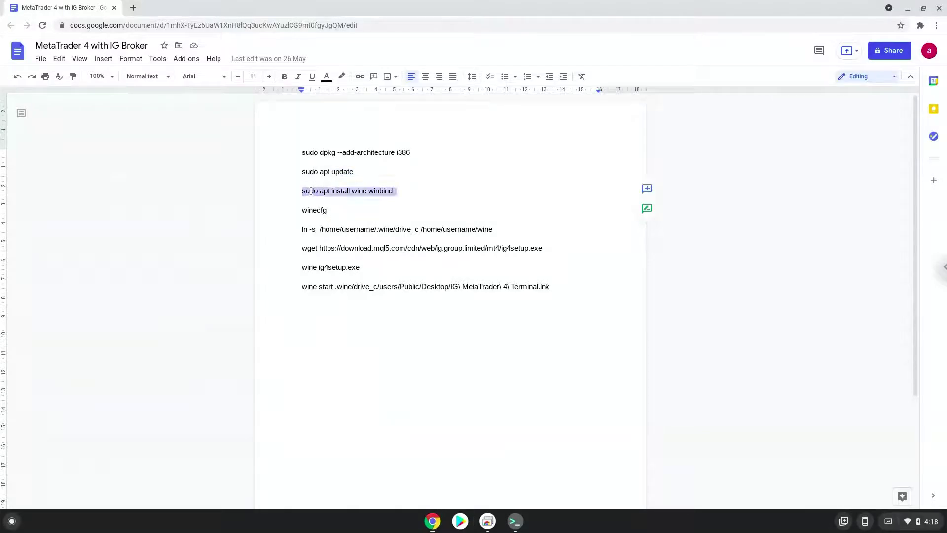
right_click(310, 190)
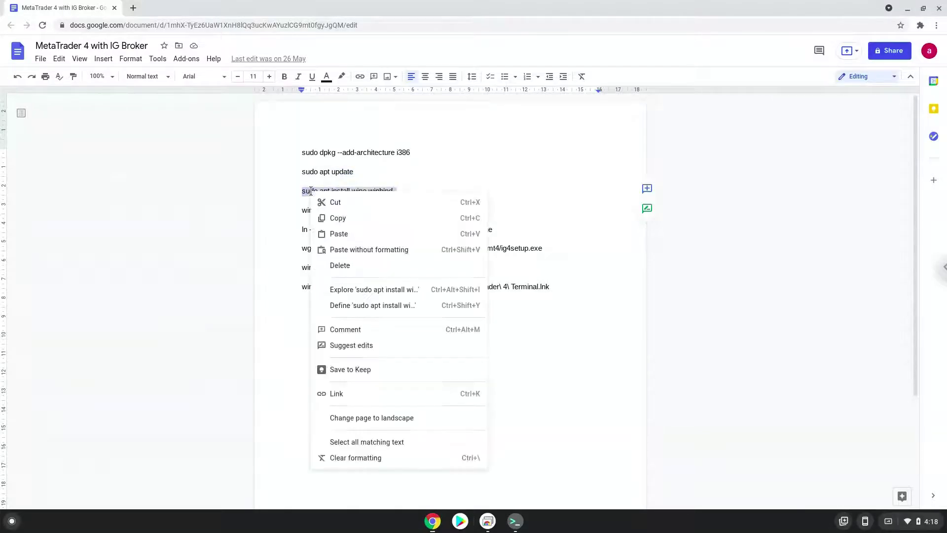
left_click(334, 218)
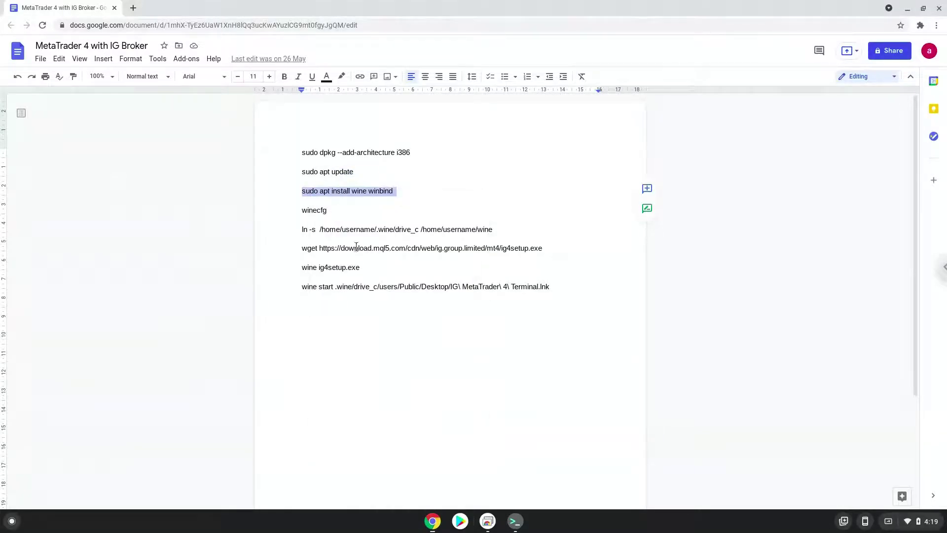
left_click(521, 524)
key("ctrl+shift+v")
key("Return")
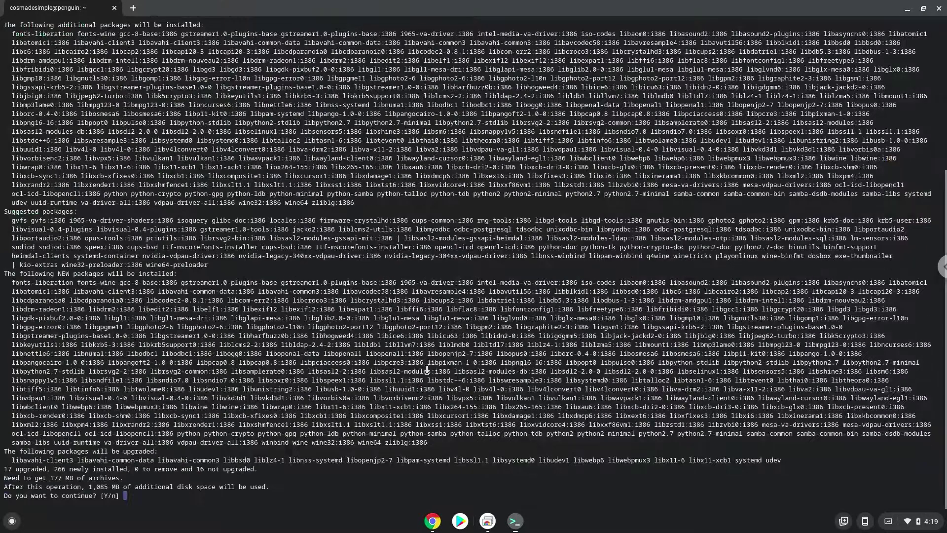
- Accept the package list and decline Samba's WINS-from-DHCP setting to finish installing Wine
key("Return")
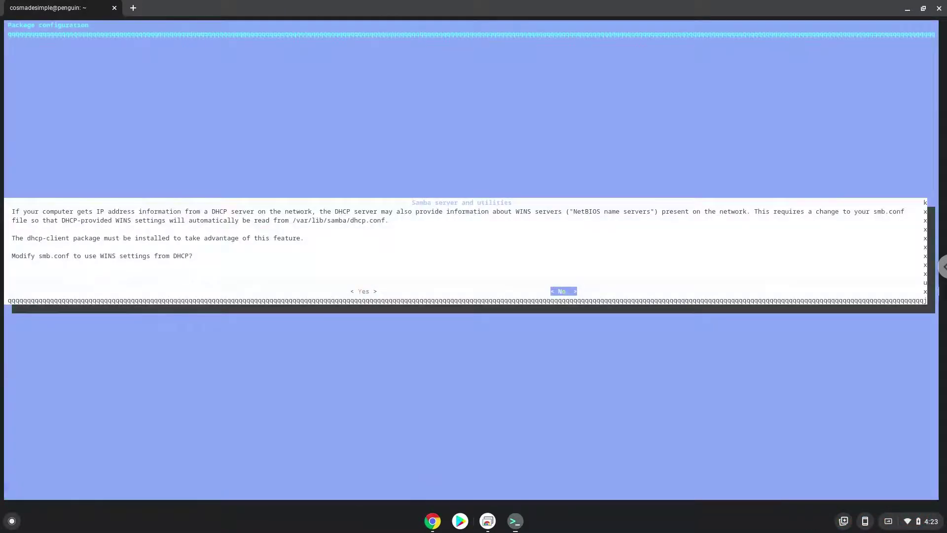
key("Return")
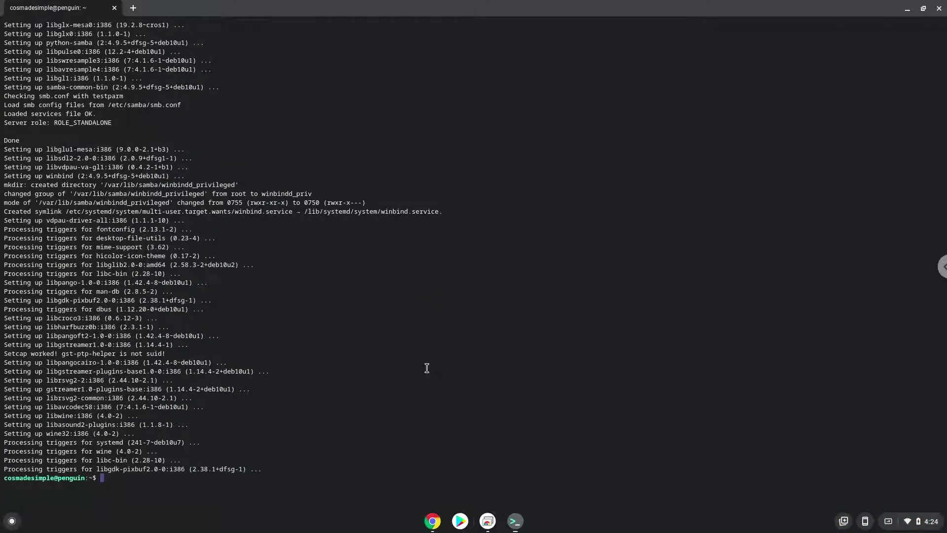
left_click(433, 522)
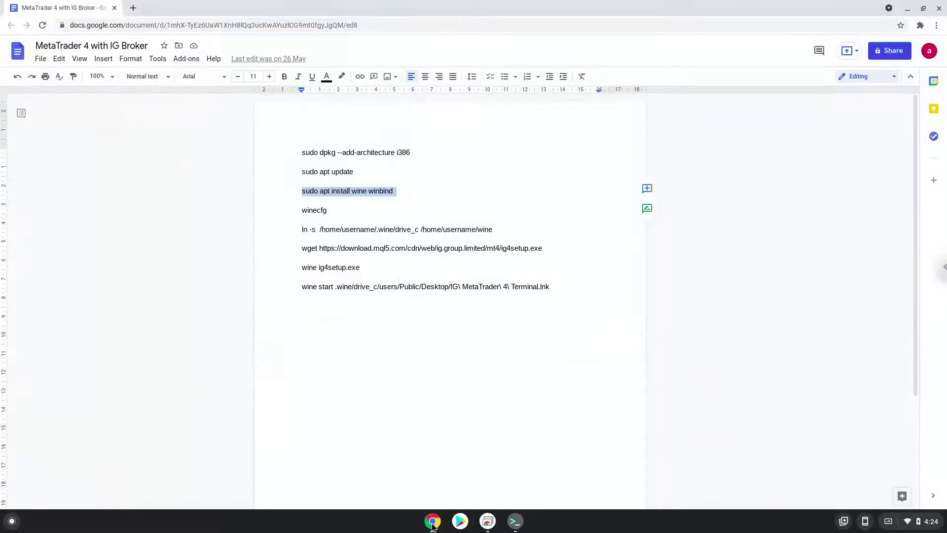
- Copy the word 'winecfg' from the notes and run it in the terminal
left_click(308, 212)
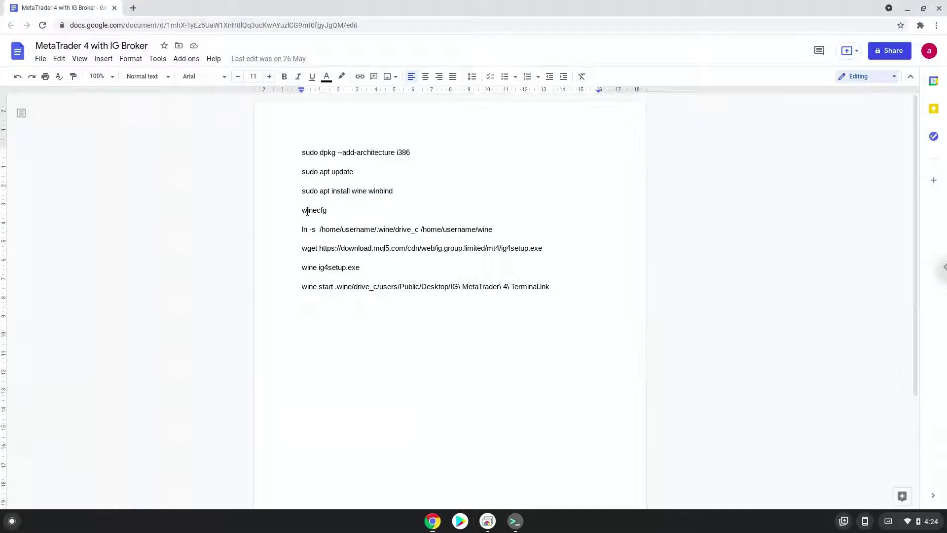
double_click(307, 212)
right_click(308, 212)
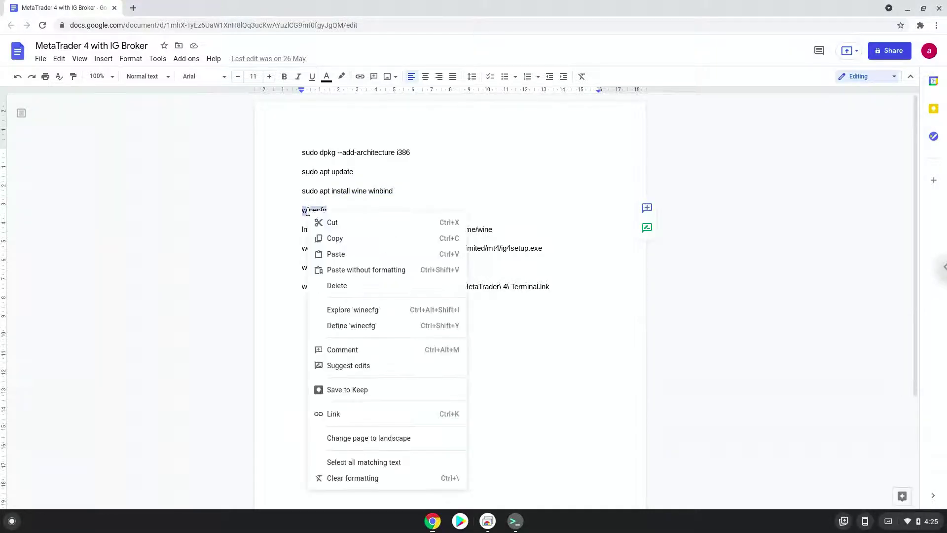
left_click(330, 238)
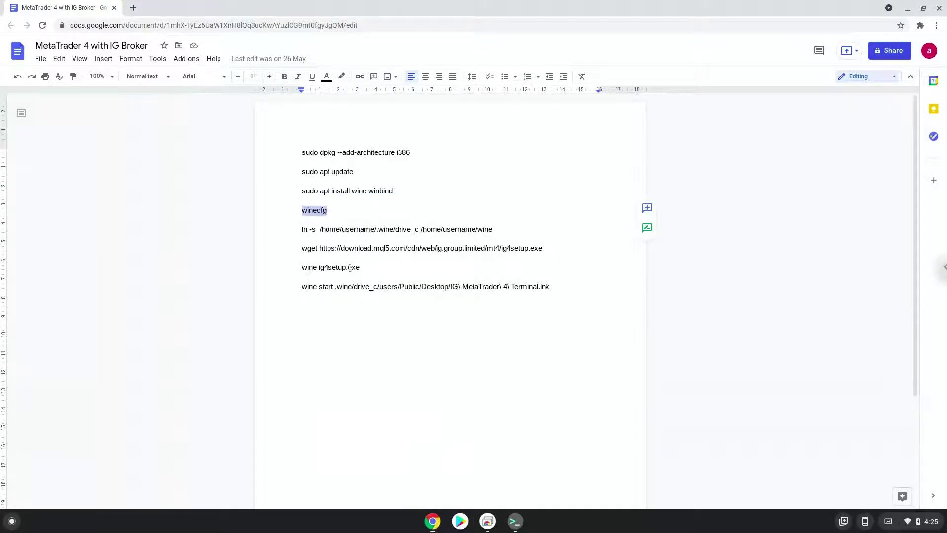
left_click(513, 522)
key("ctrl+shift+v")
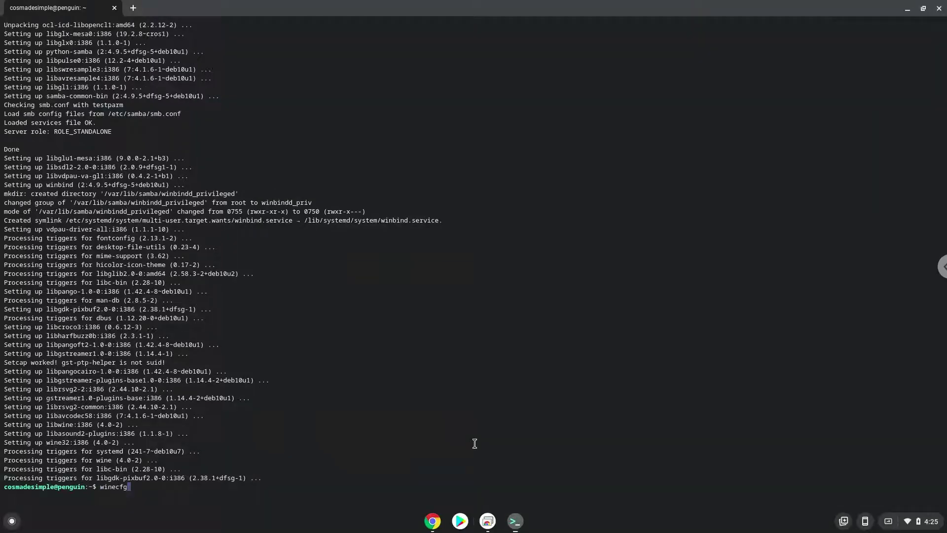
key("Return")
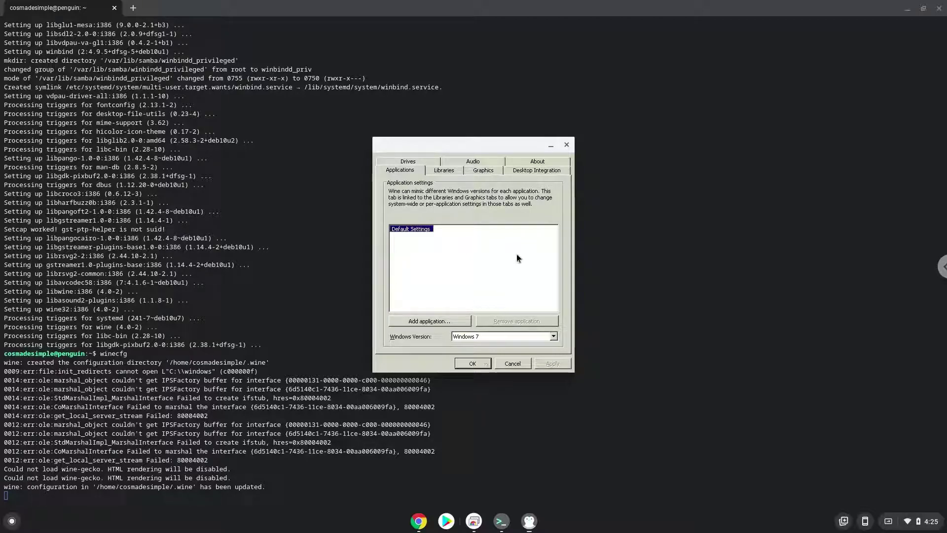
- Close Wine configuration, copy the account username from the prompt, and select the first placeholder in Docs
left_click(566, 146)
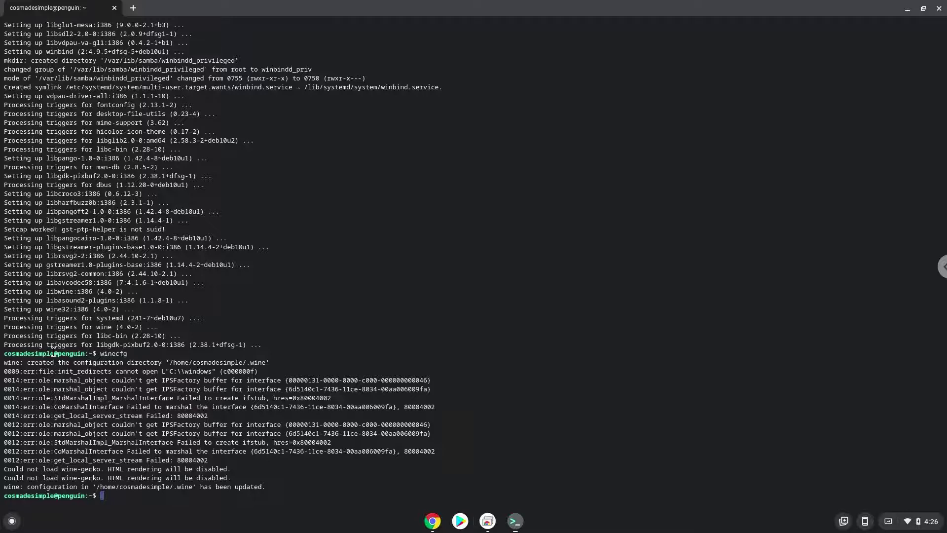
left_click_drag(53, 352, 2, 355)
left_click(433, 522)
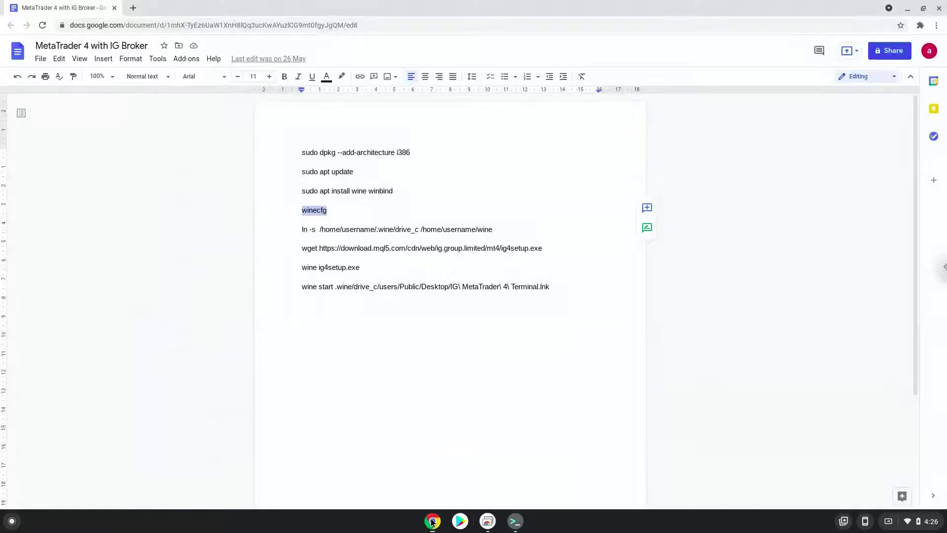
double_click(356, 229)
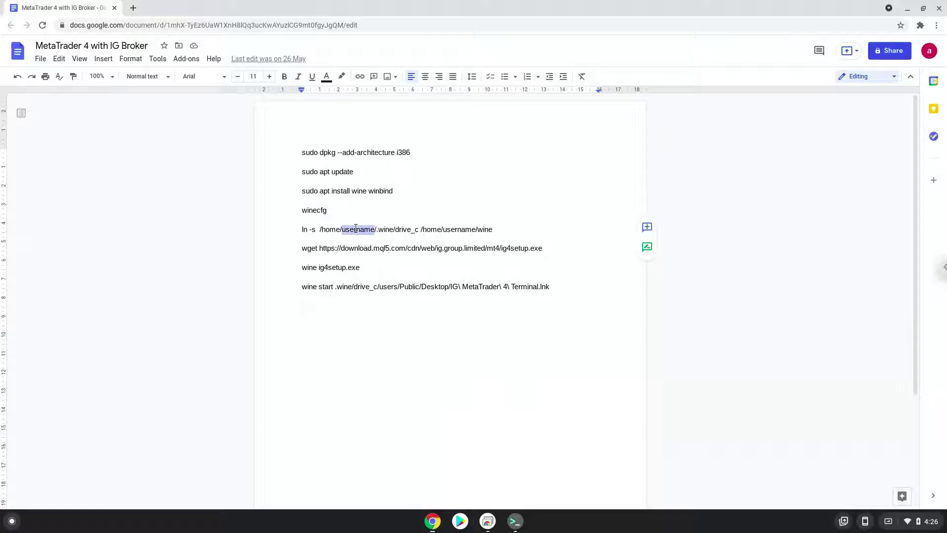
- Paste the account username without formatting over both 'username' placeholders in the ln -s line
right_click(356, 229)
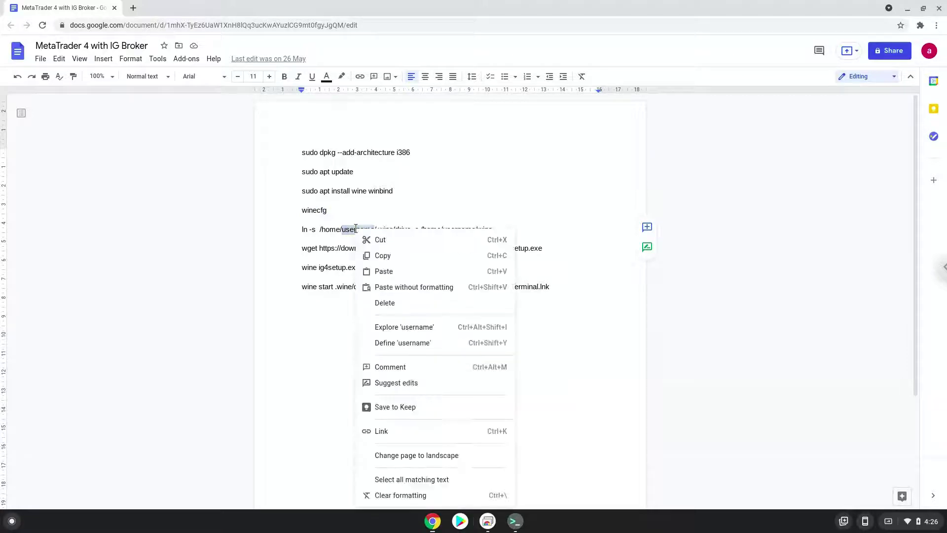
left_click(399, 287)
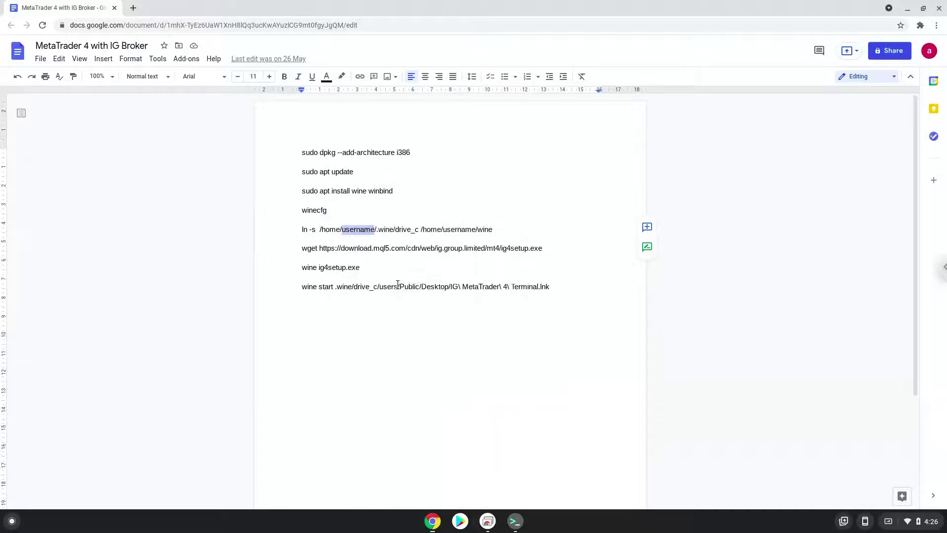
double_click(470, 230)
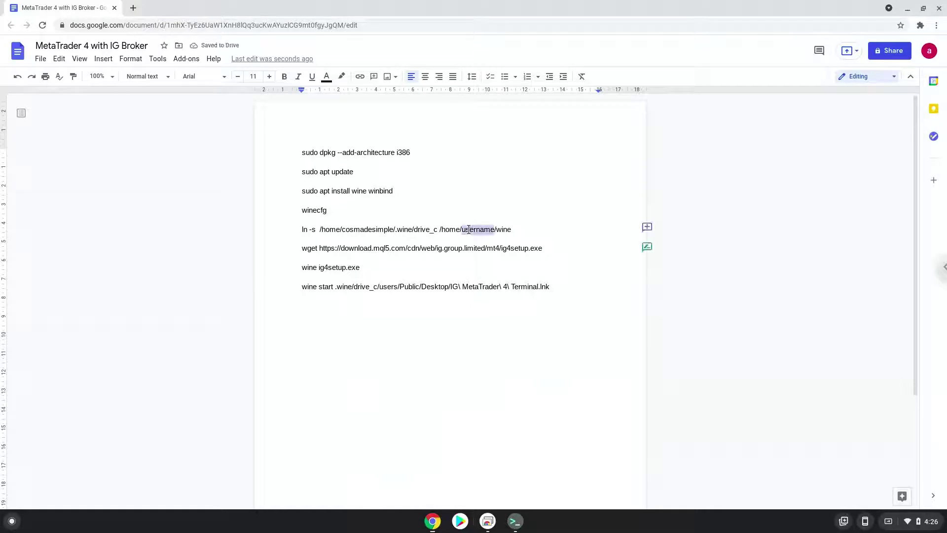
right_click(475, 230)
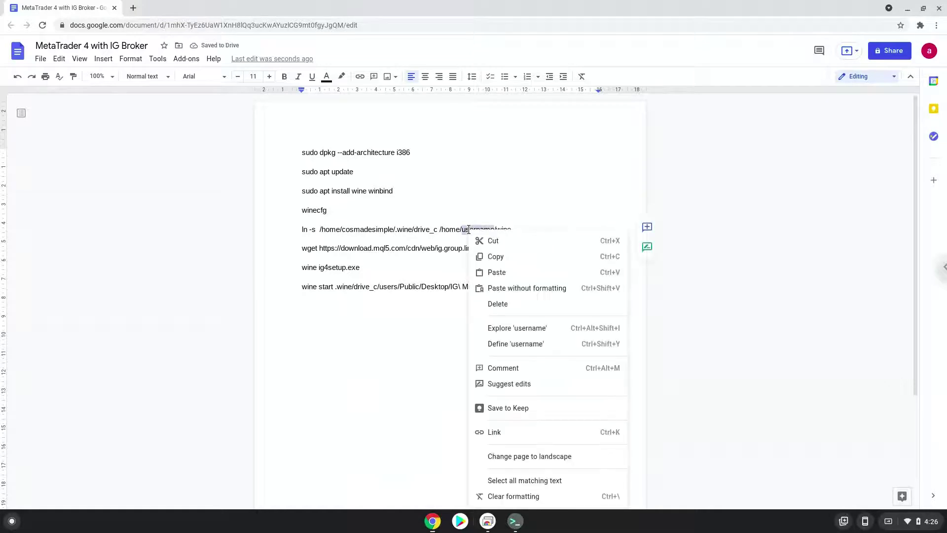
left_click(514, 288)
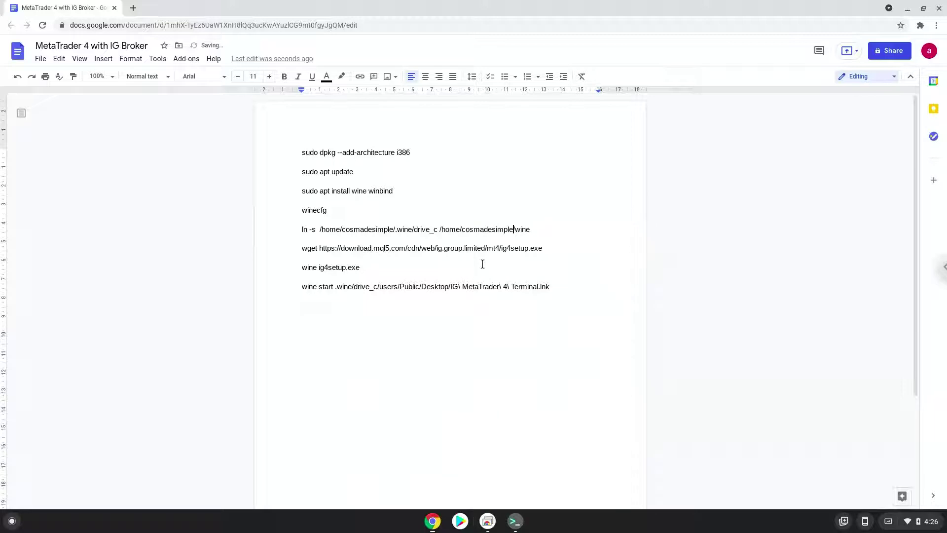
- Copy the completed ln -s command line
triple_click(416, 230)
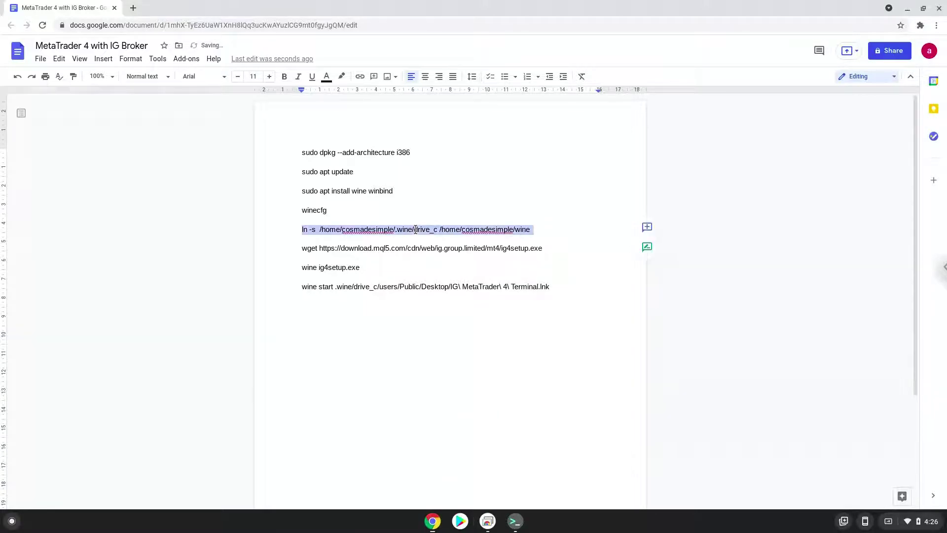
right_click(415, 229)
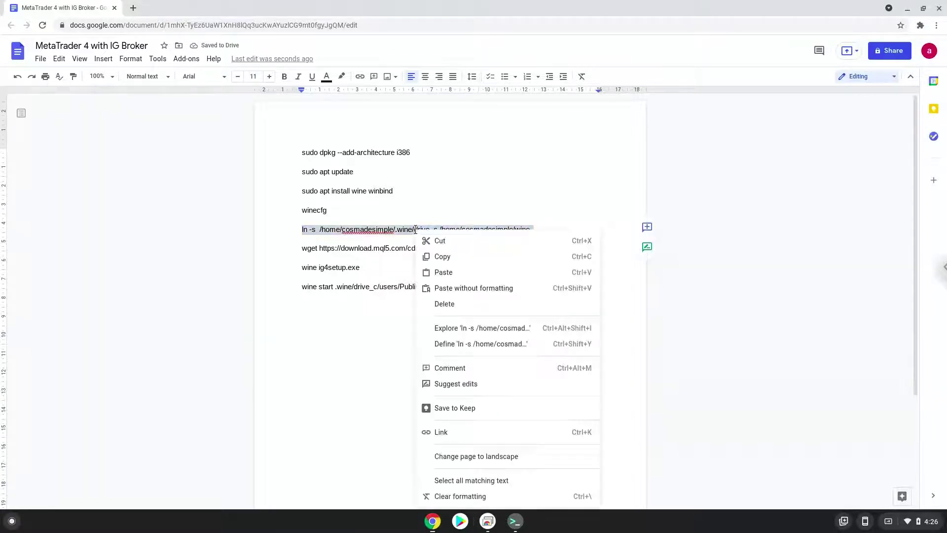
left_click(442, 257)
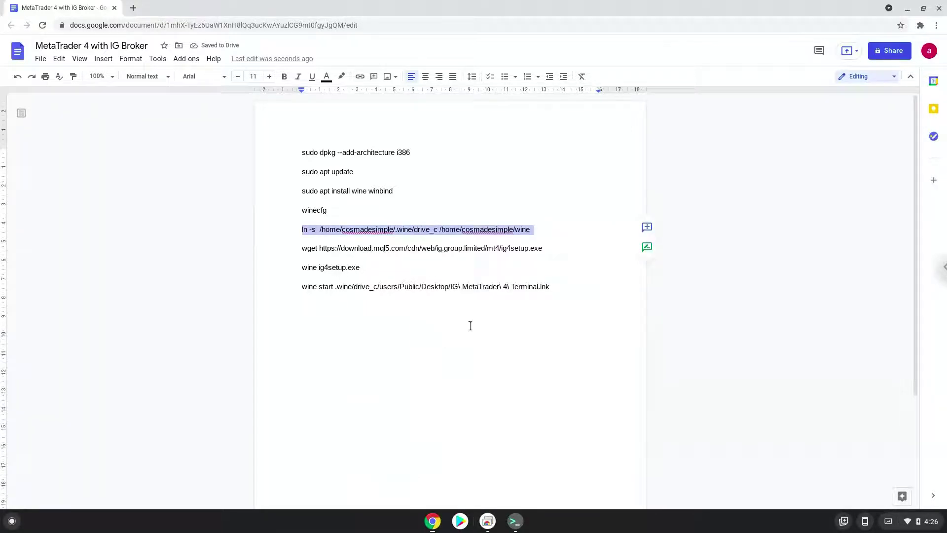
- Run the pasted ln -s command in the terminal to link Wine's drive_c to a home wine folder
left_click(515, 521)
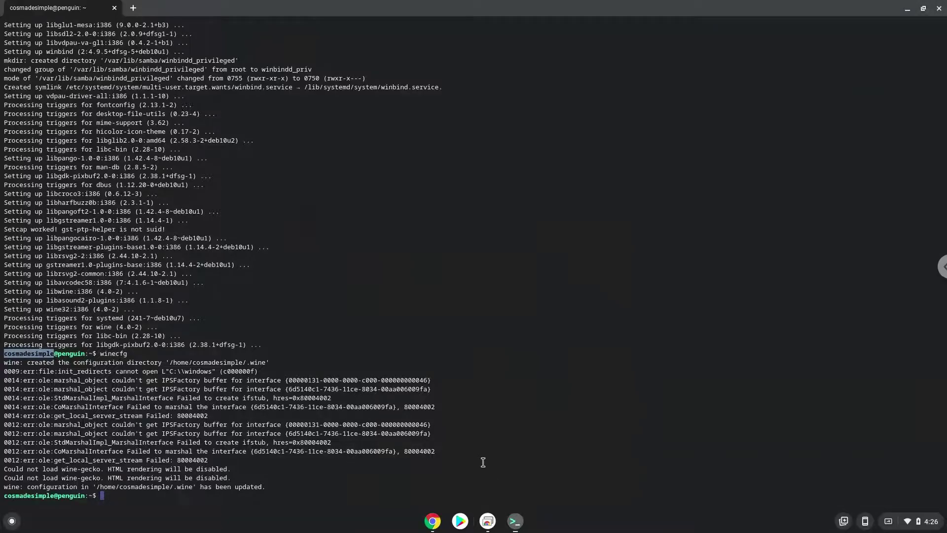
key("ctrl+shift+v")
key("Return")
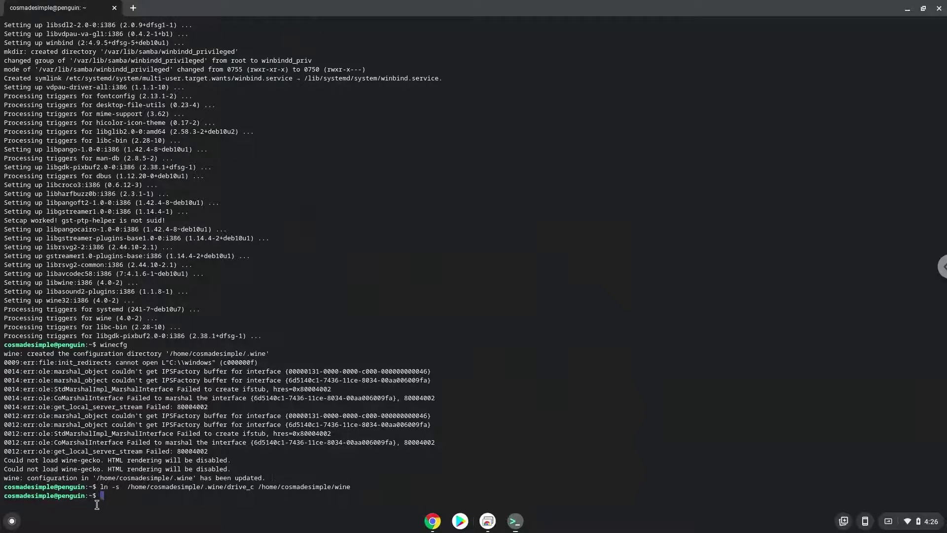
left_click(12, 520)
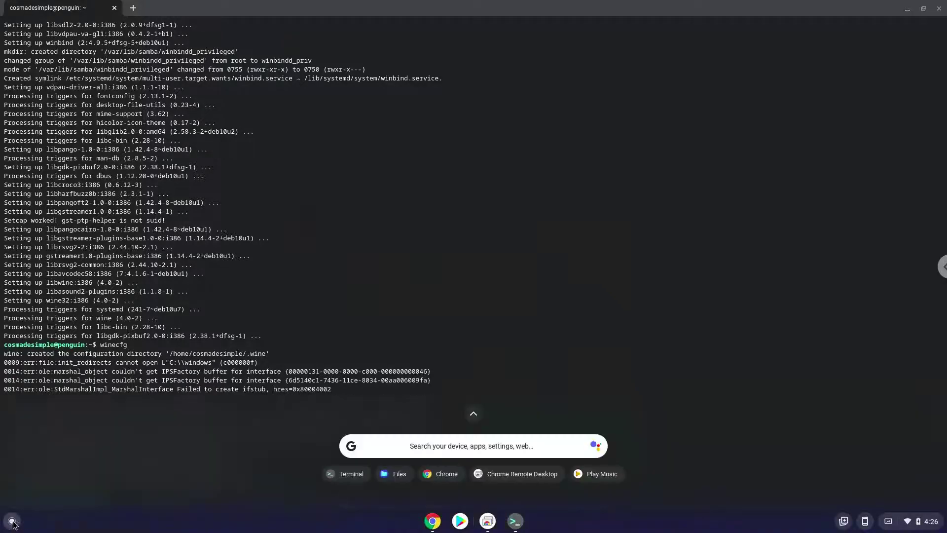
- In Files, open Linux files > wine to confirm windows, users and Program Files, then close Files
left_click(470, 417)
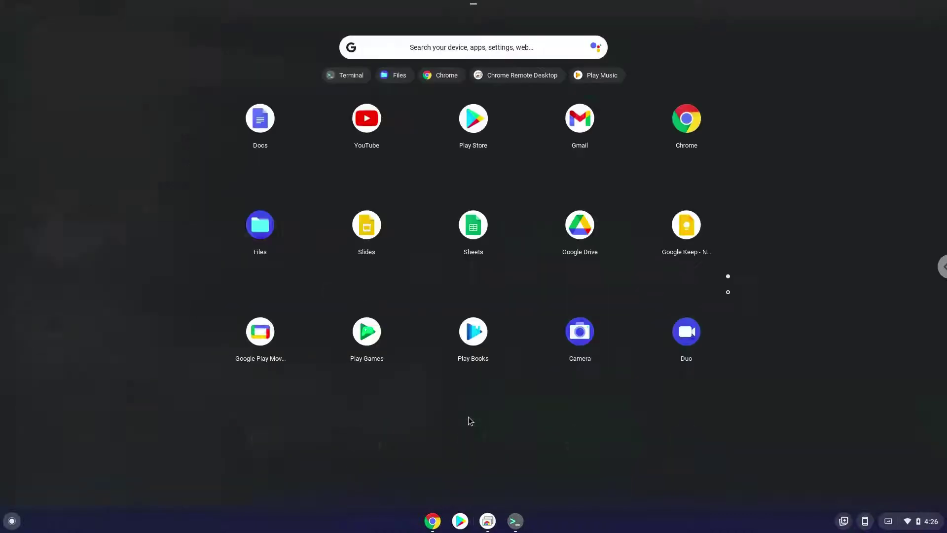
left_click(256, 229)
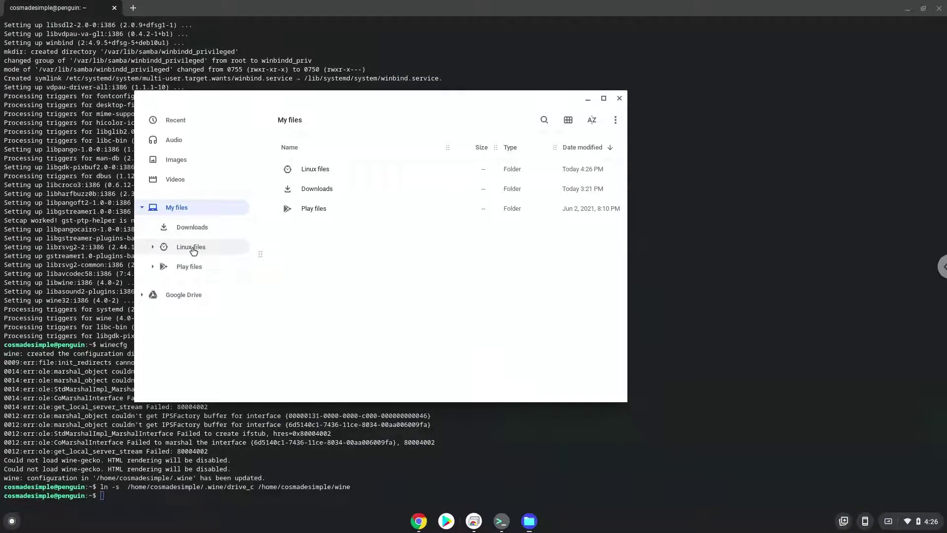
left_click(193, 248)
left_click(303, 170)
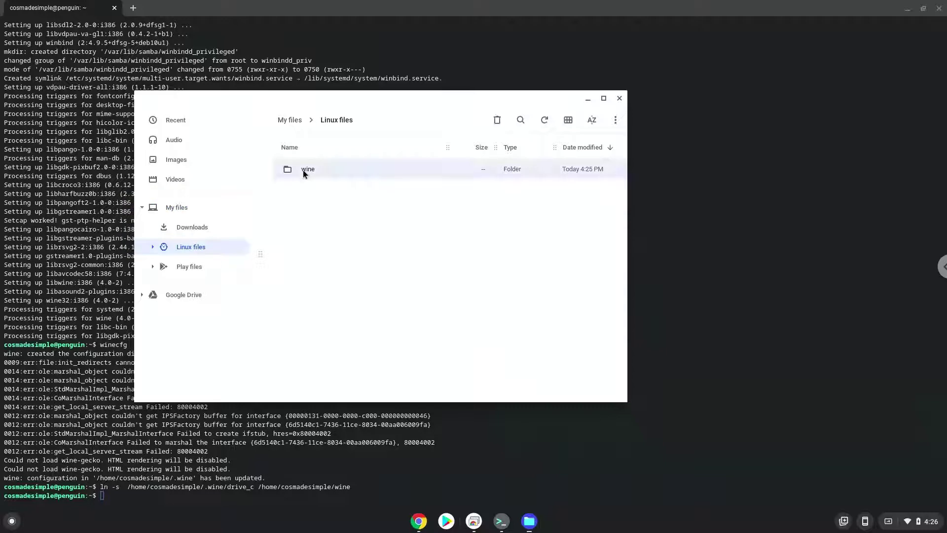
double_click(302, 170)
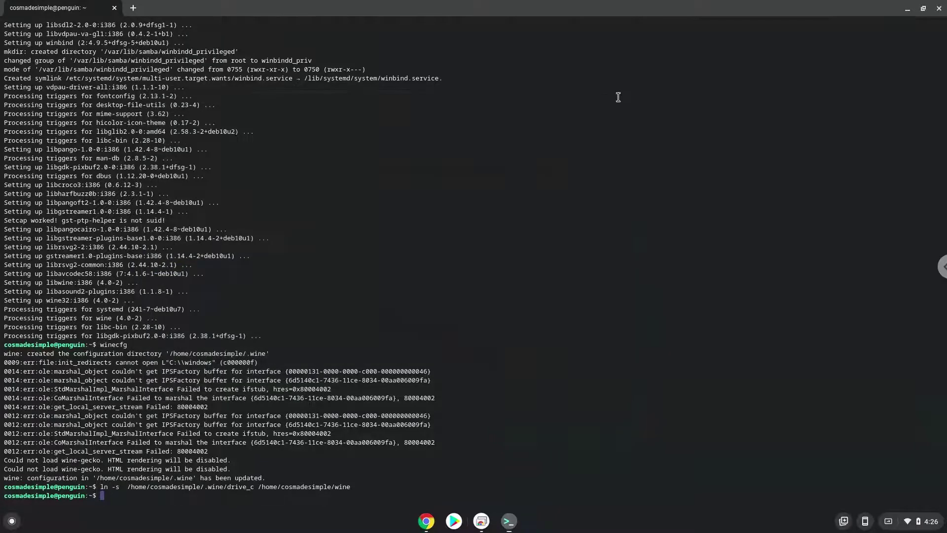
left_click(620, 99)
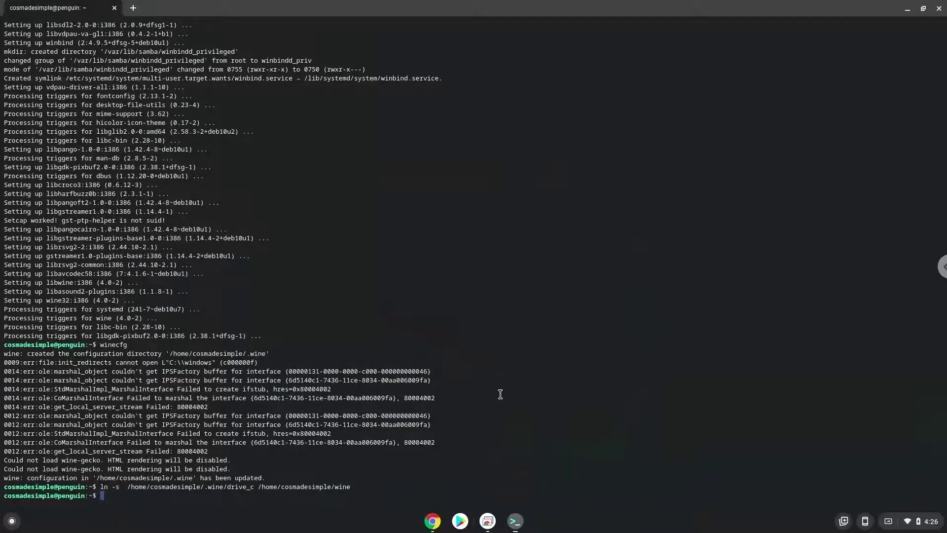
- Copy the wget download command line from the setup notes document
left_click(432, 520)
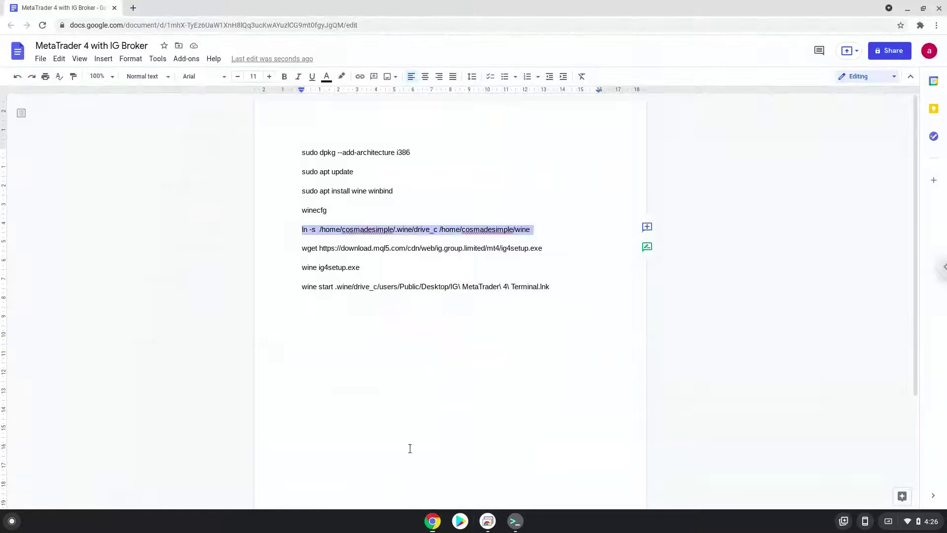
triple_click(347, 248)
right_click(348, 252)
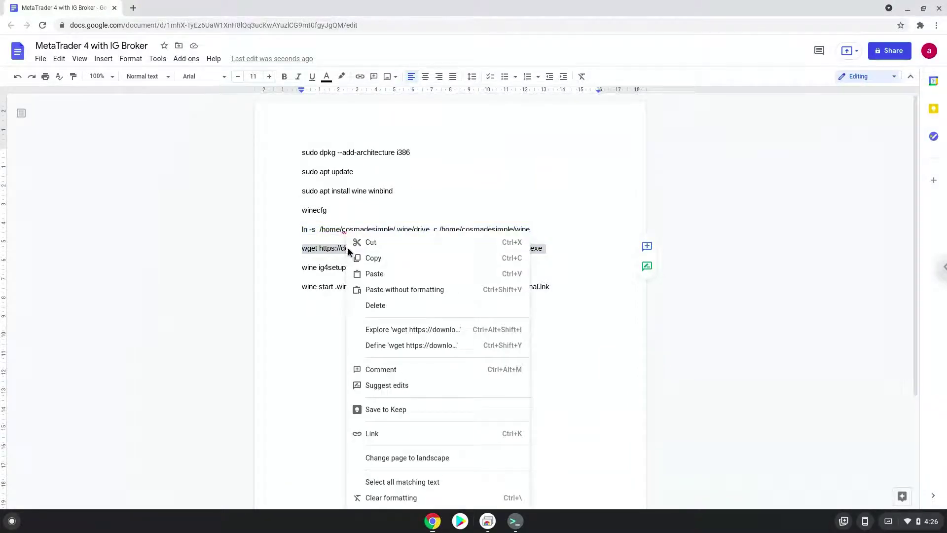
left_click(377, 262)
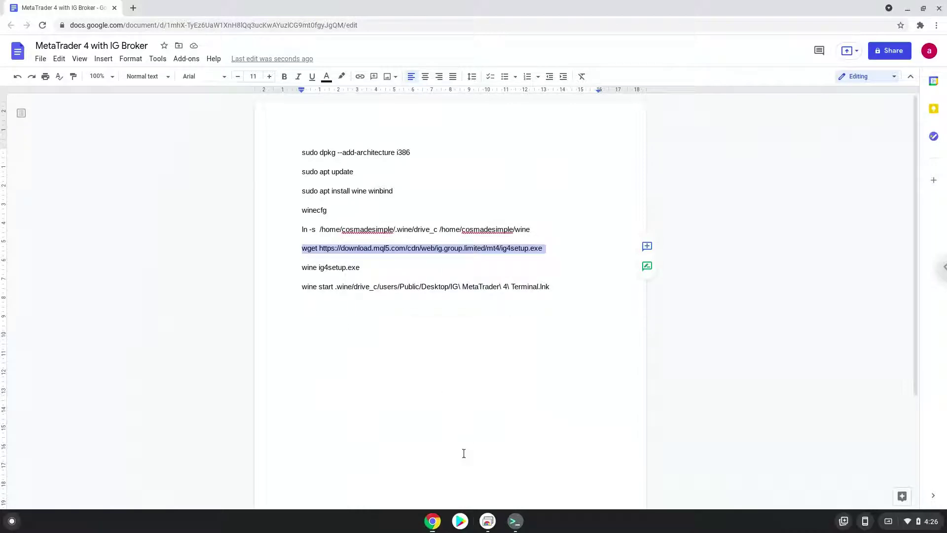
- Run the wget command in Terminal to download ig4setup.exe (1.2M), then return to the notes
left_click(515, 527)
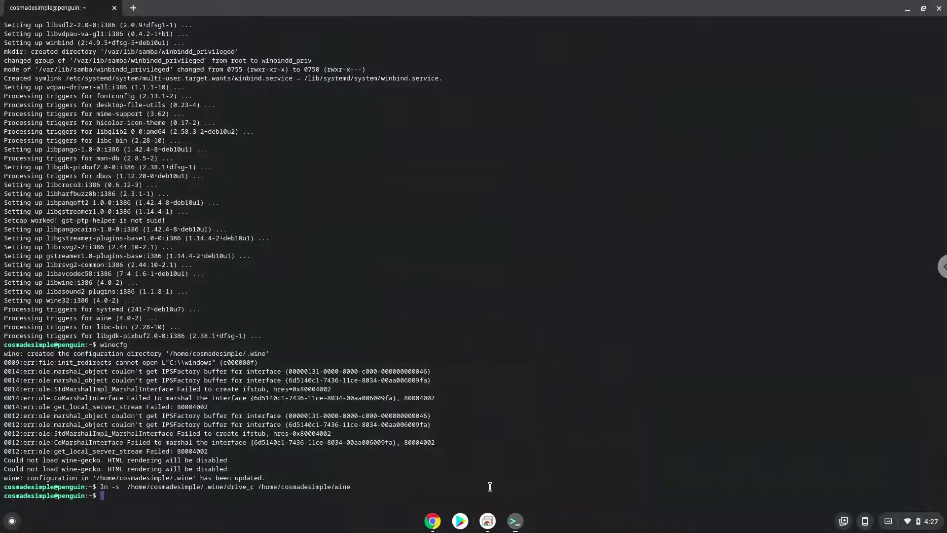
key("ctrl+shift+v")
key("Return")
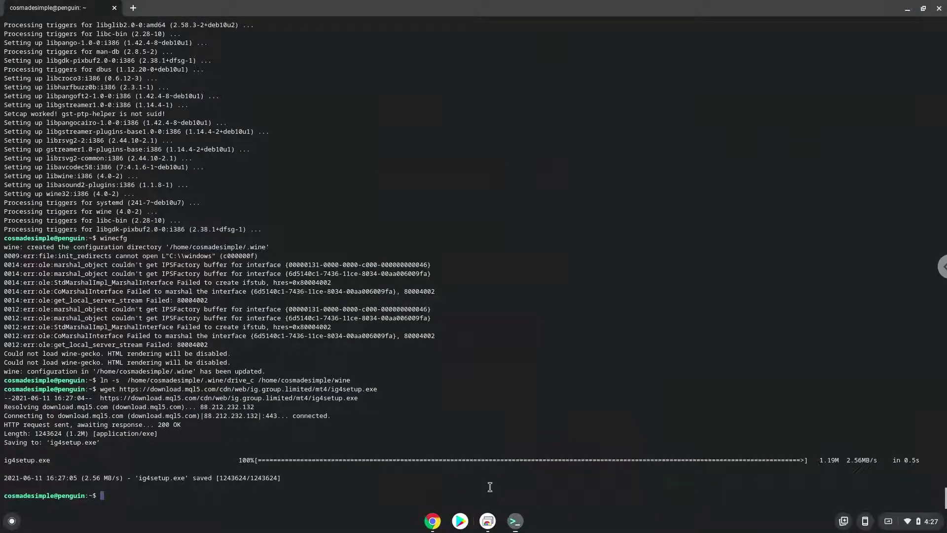
left_click(431, 523)
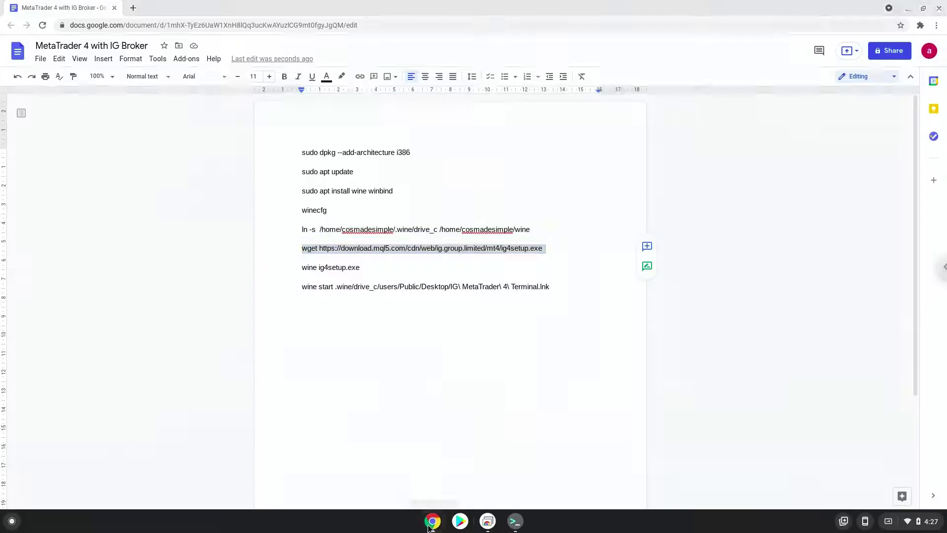
- Copy 'wine ig4setup.exe' from the notes and run it in Terminal to start the IG installer
triple_click(321, 267)
right_click(320, 267)
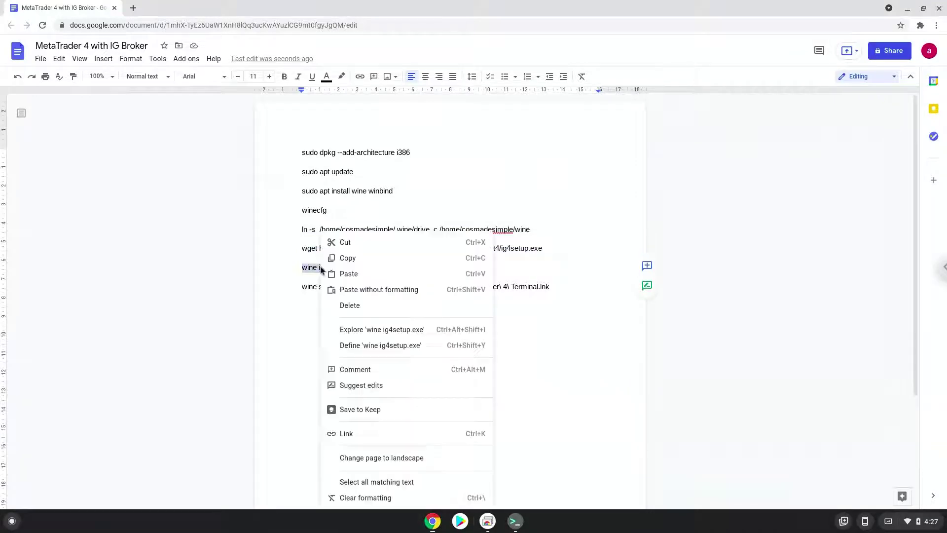
left_click(347, 259)
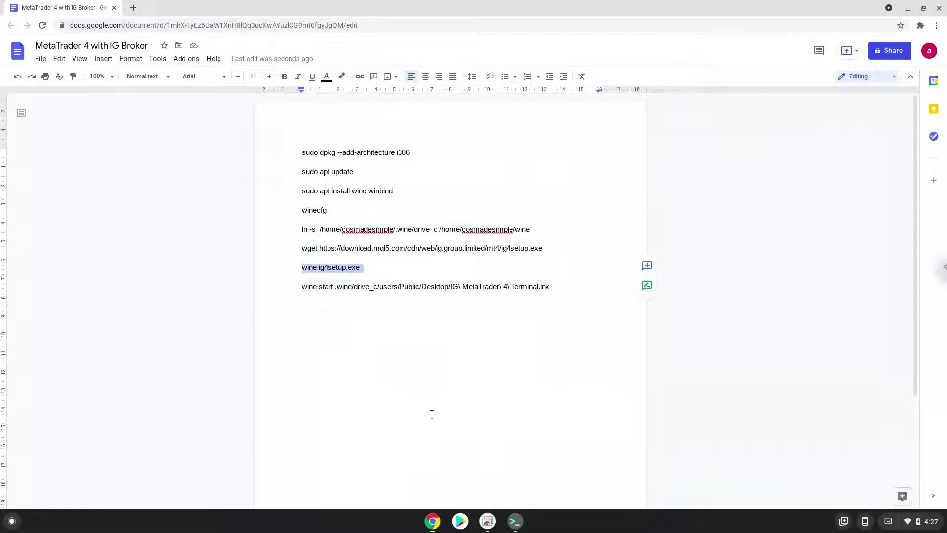
left_click(514, 523)
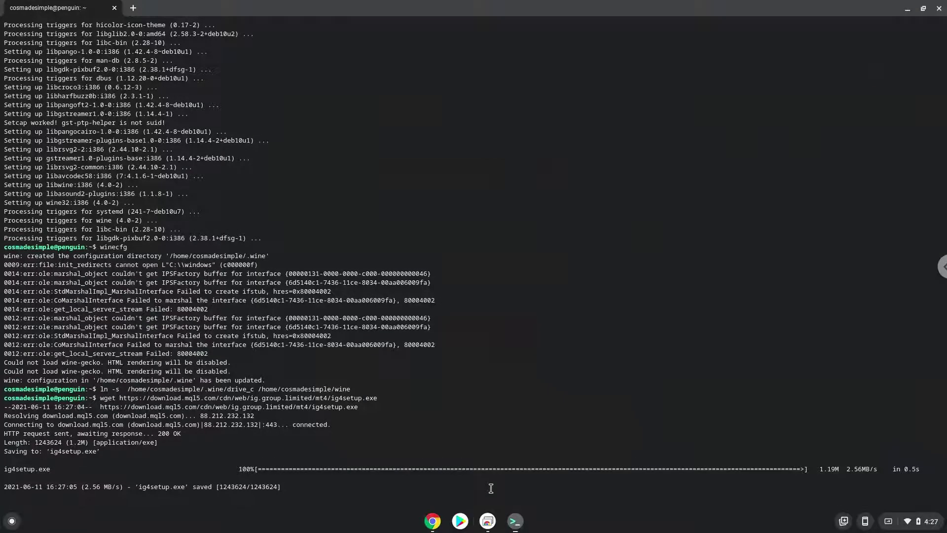
key("ctrl+shift+v")
key("Return")
key("Down")
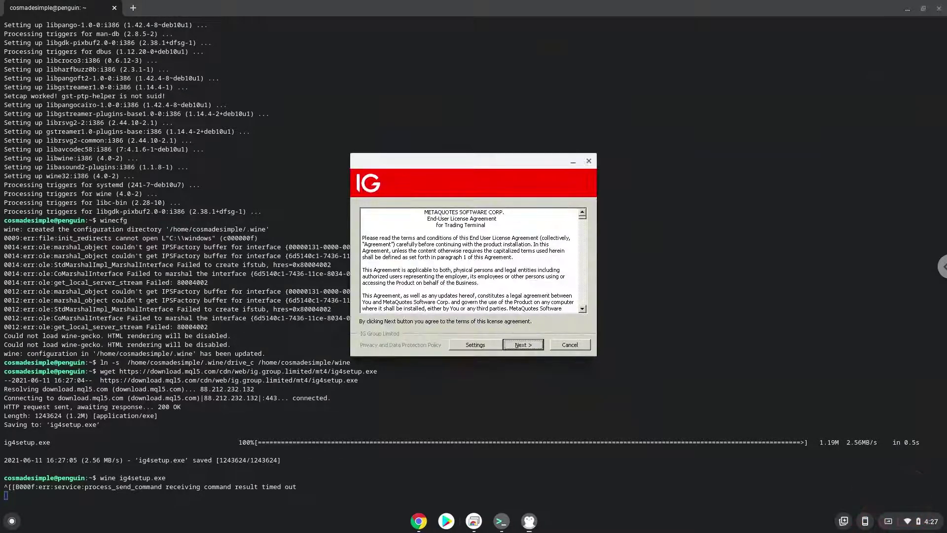
- Accept the MetaQuotes license agreement and finish the IG MetaTrader 4 installation
left_click(517, 348)
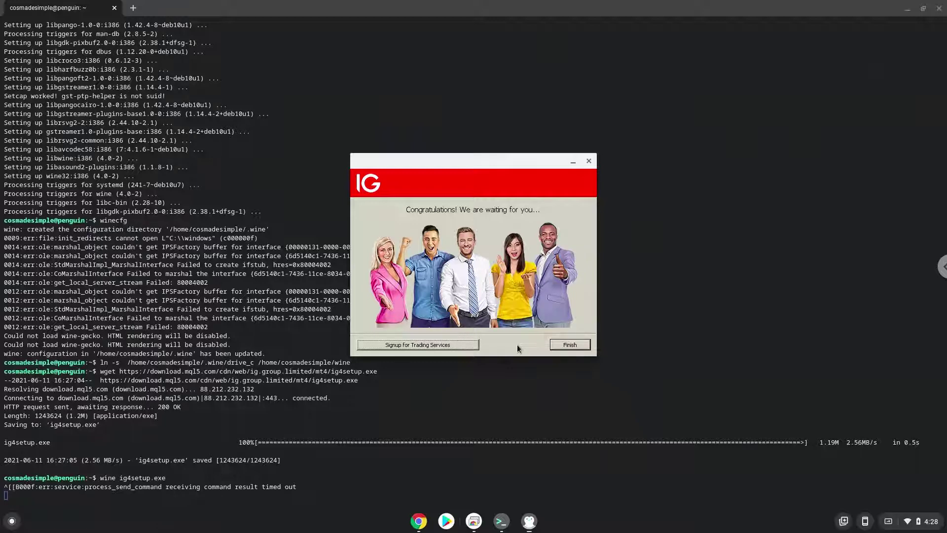
left_click(569, 344)
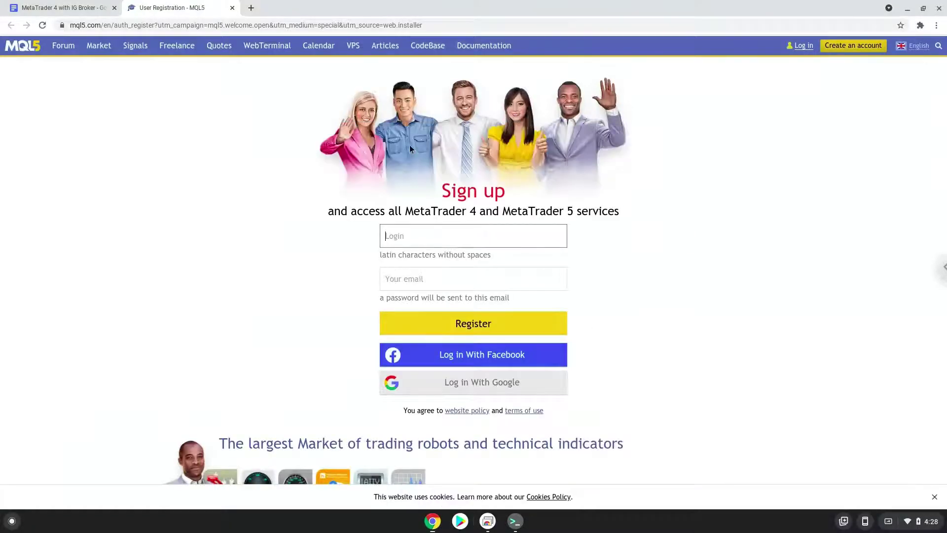
- Copy the 'wine start …Terminal.lnk' command from the notes and run it in Terminal
left_click(86, 7)
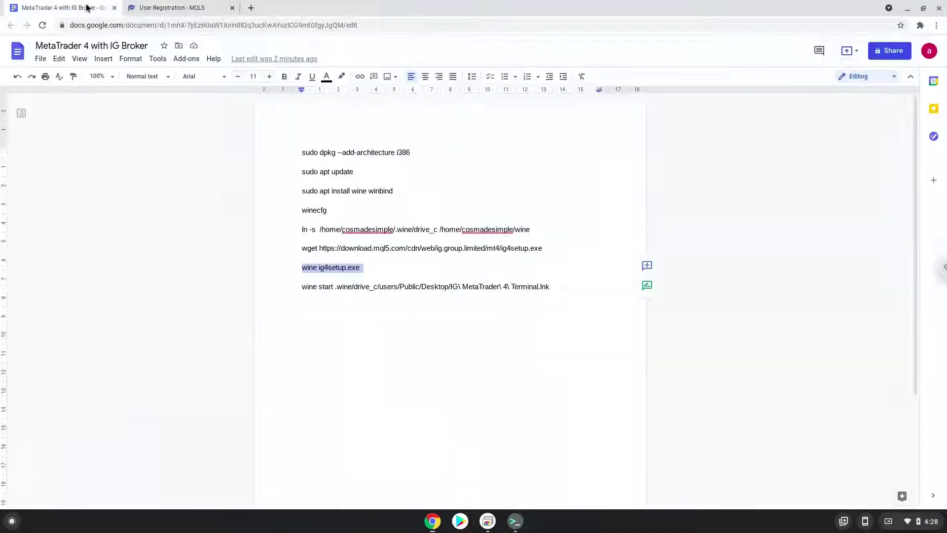
triple_click(396, 286)
right_click(397, 286)
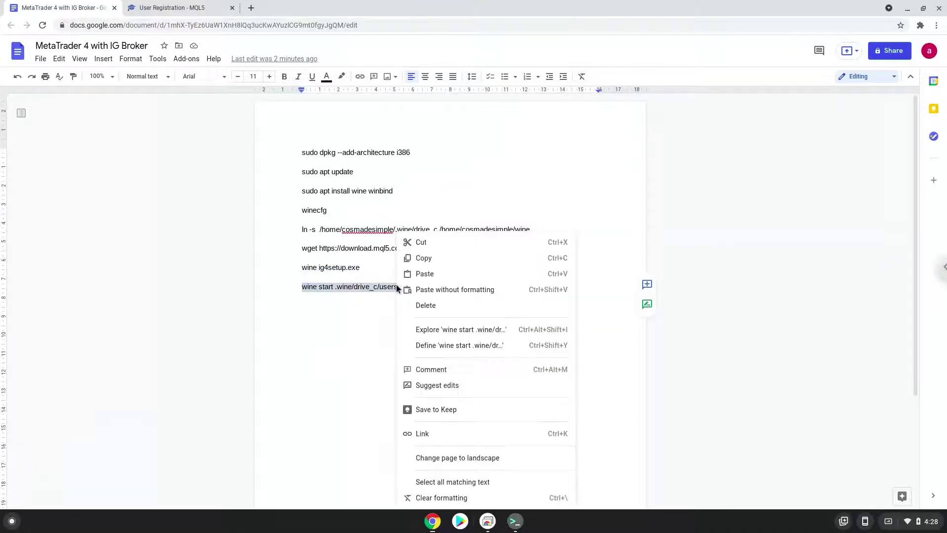
left_click(424, 257)
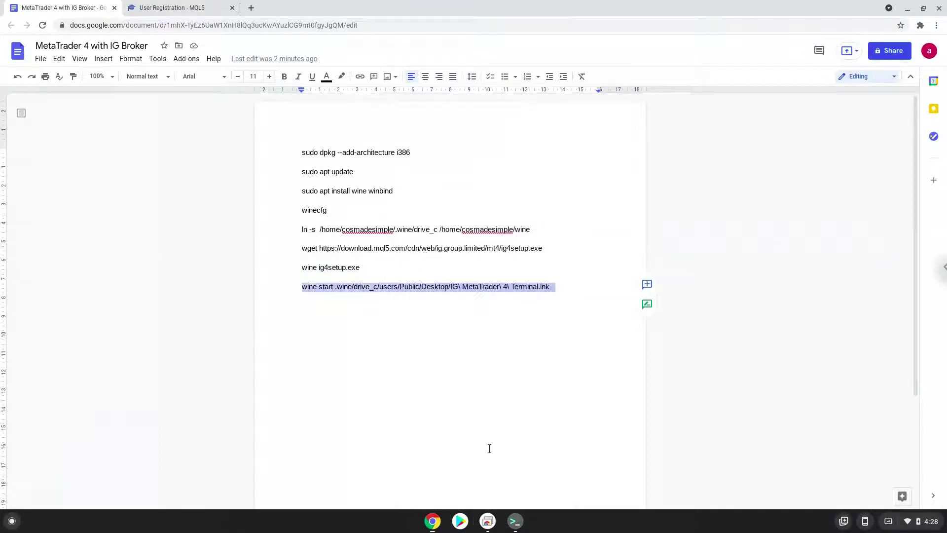
left_click(515, 521)
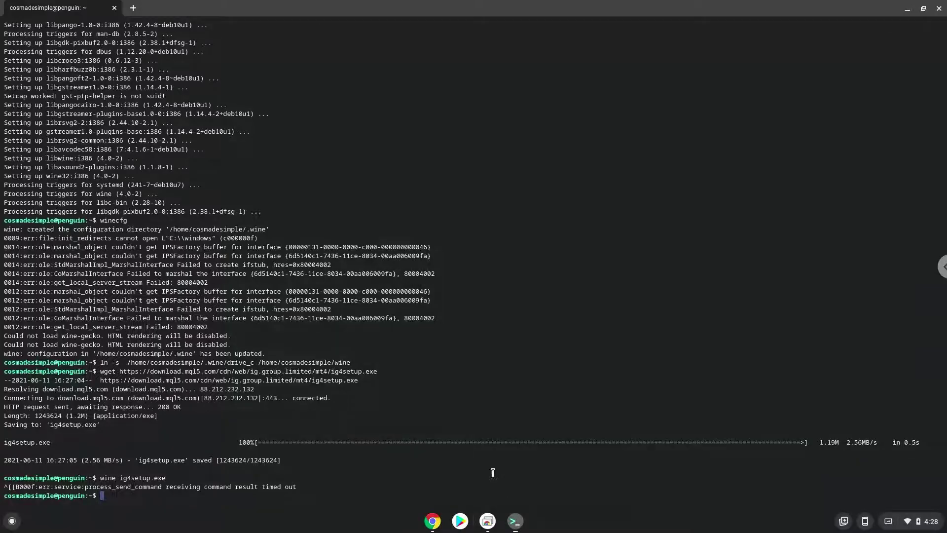
key("ctrl+shift+v")
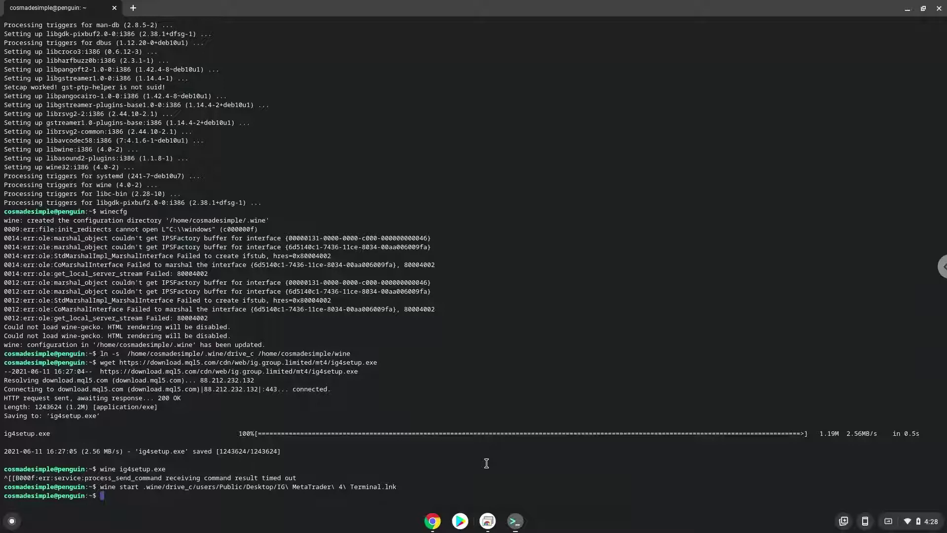
- Minimize the Terminal window and close the Chrome window holding the notes
left_click(908, 9)
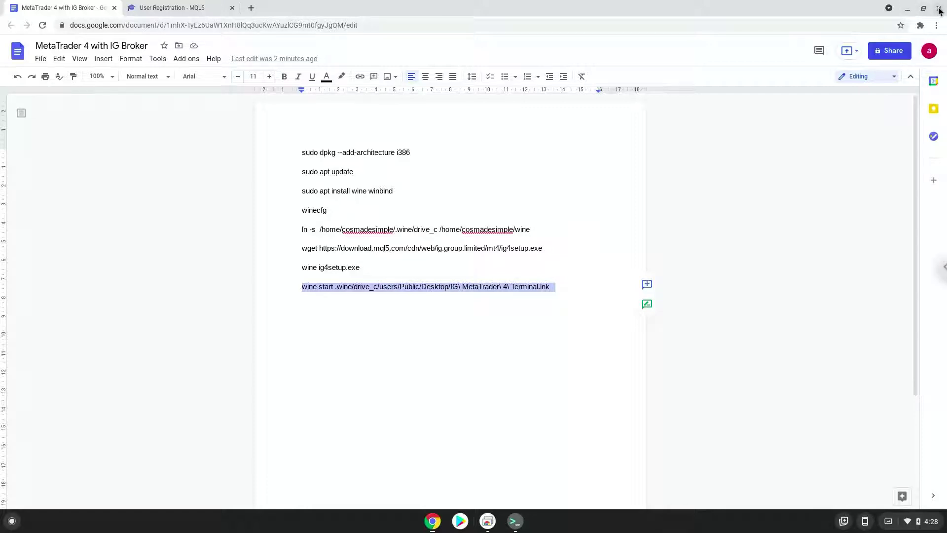
left_click(938, 8)
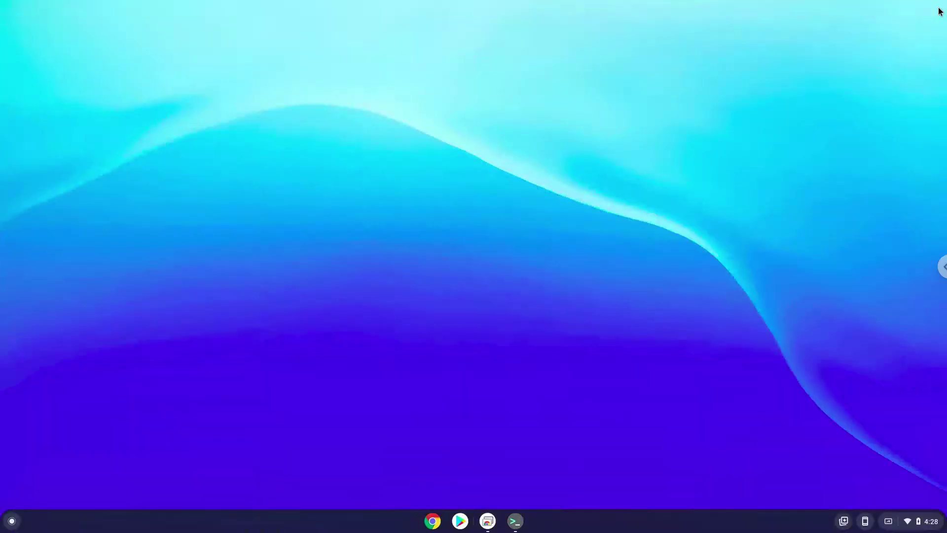